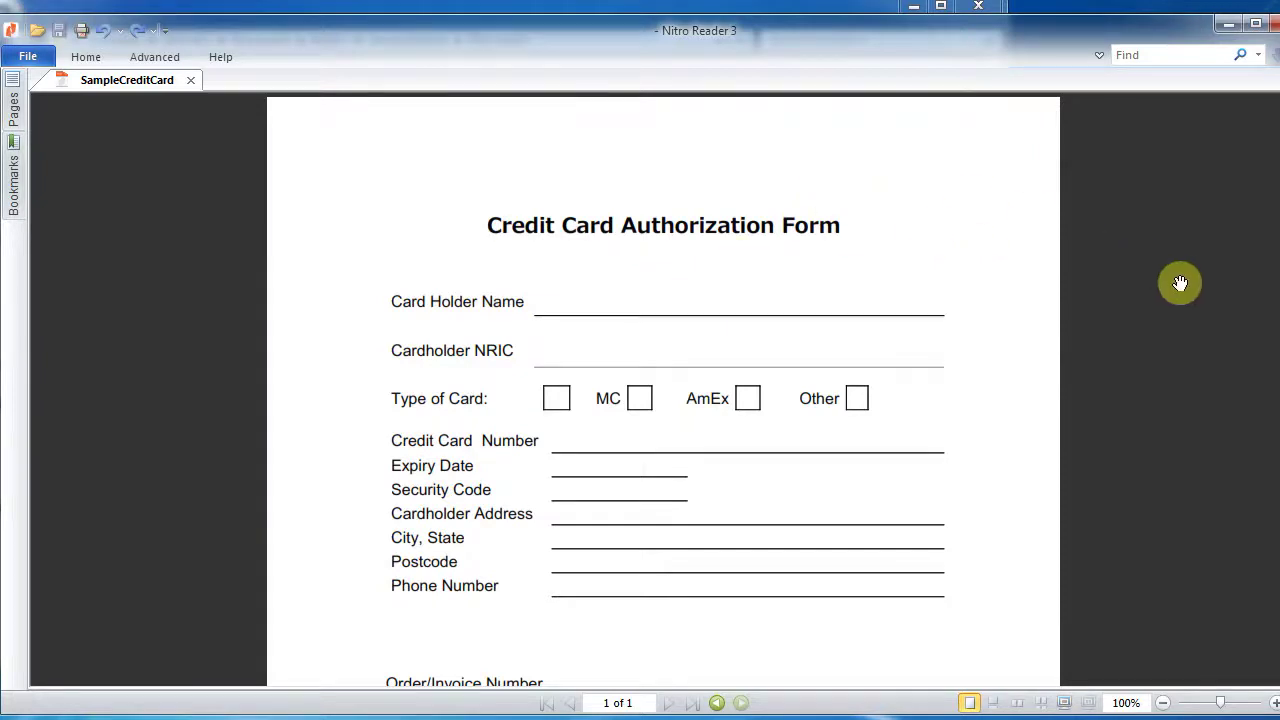
- Scroll down the blank SampleCreditCard form until the Signature and Date lines show
scroll(663, 390, "down", 1)
scroll(663, 390, "down", 1)
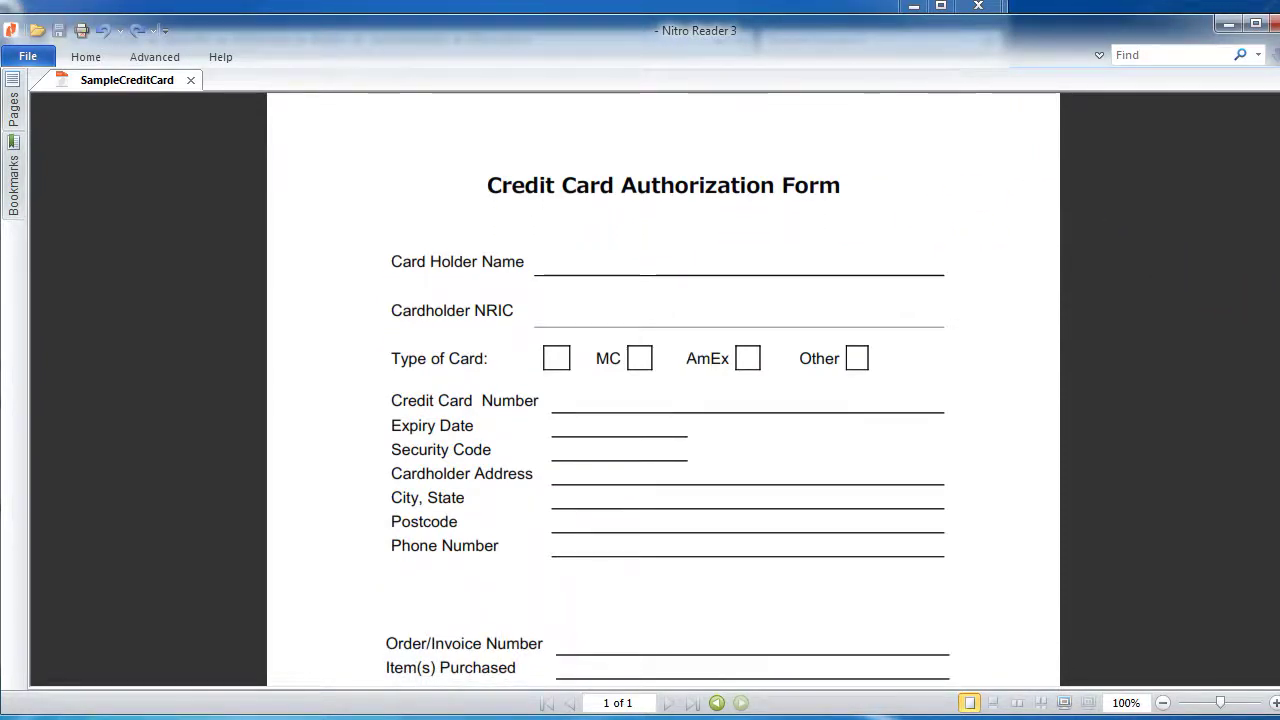
scroll(663, 390, "down", 7)
scroll(663, 390, "down", 7)
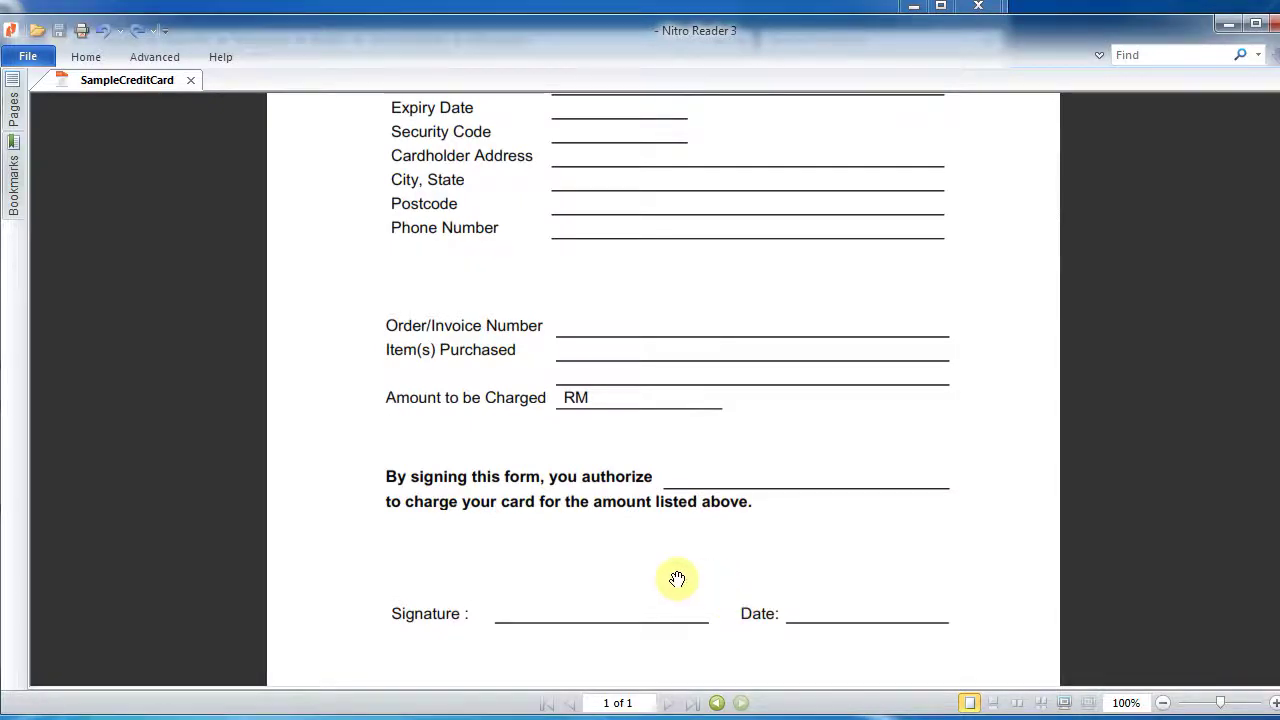
- Add typed text 'ABC Sdn Bhd' on the 'you authorize' line and commit it
left_click(86, 57)
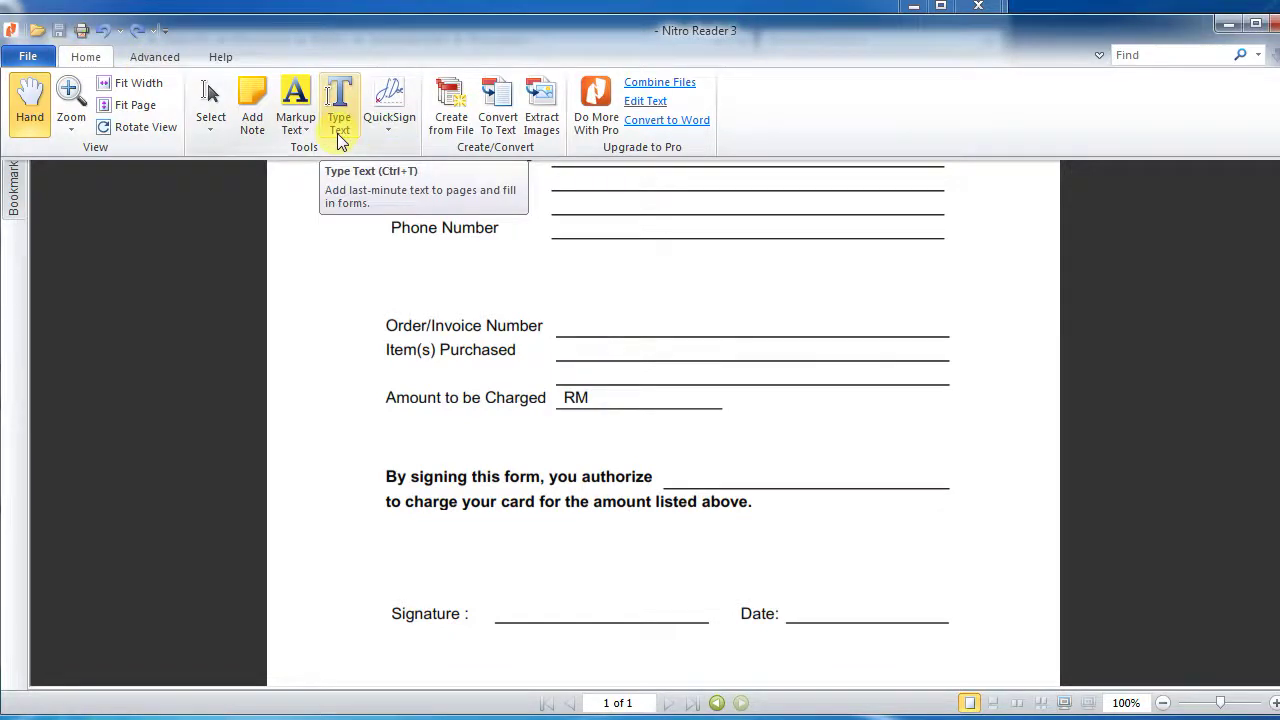
left_click(338, 130)
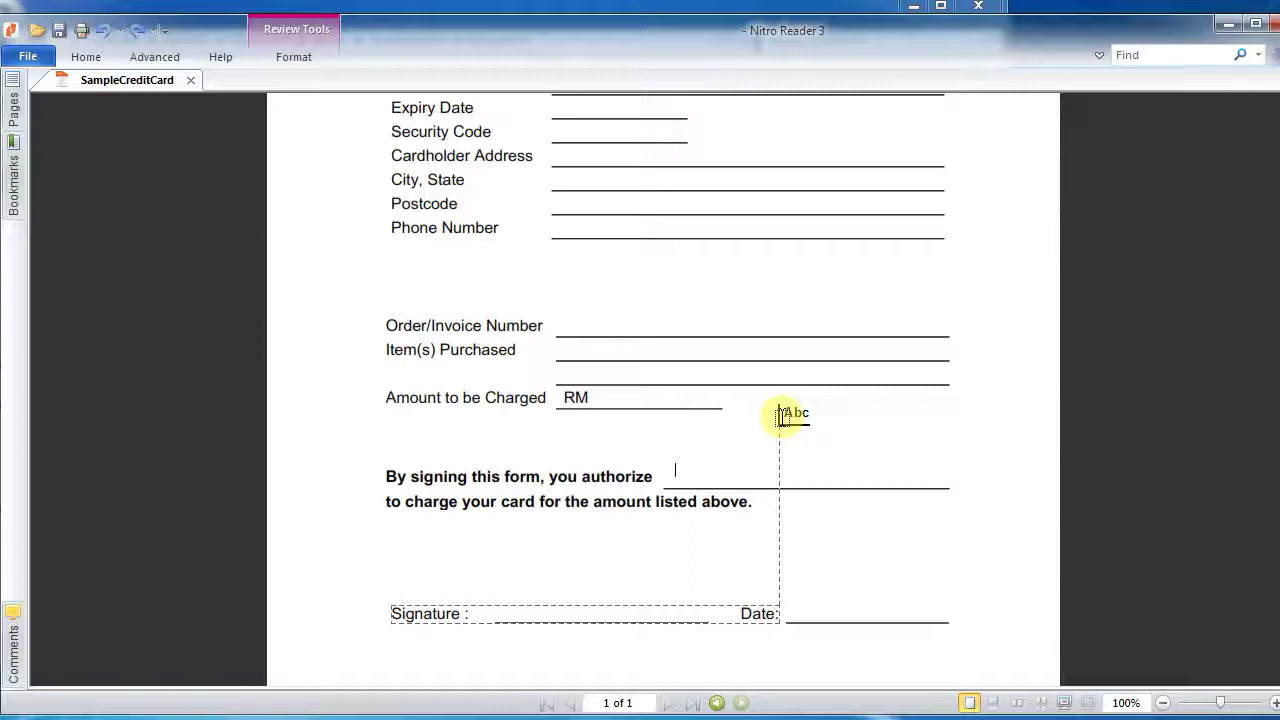
type("AB")
type("Sdn Bhd")
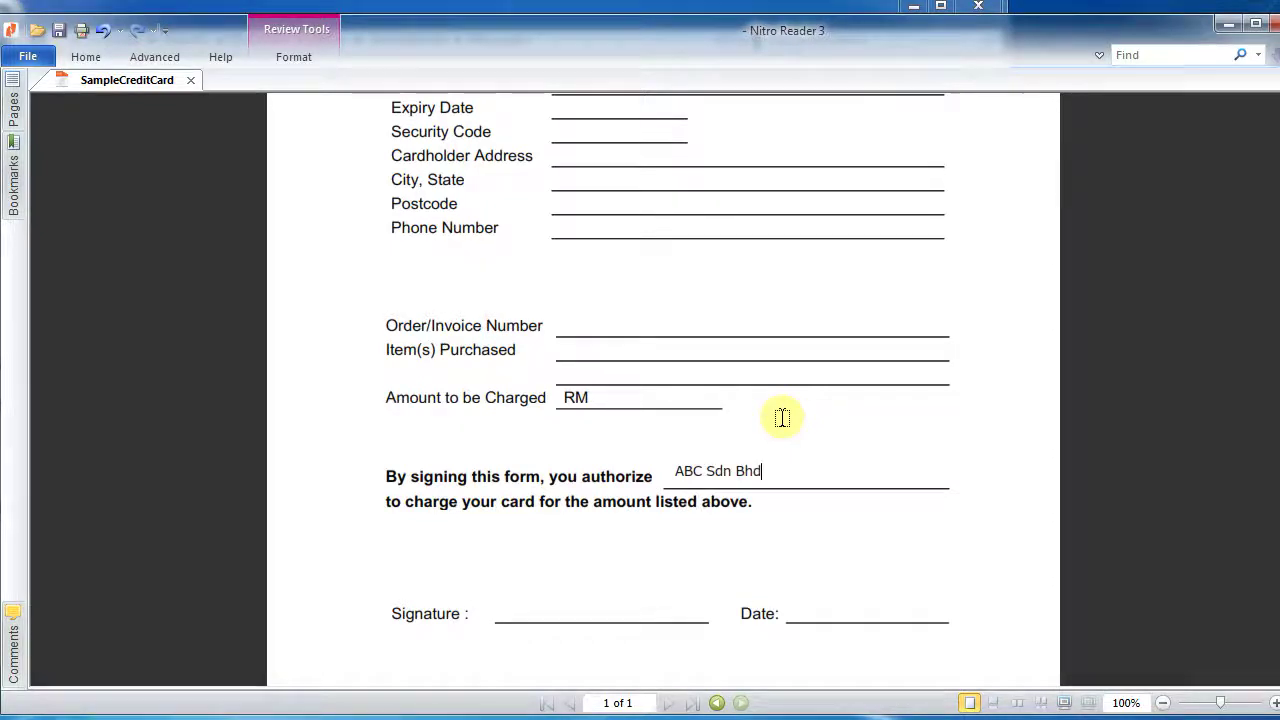
key("Escape")
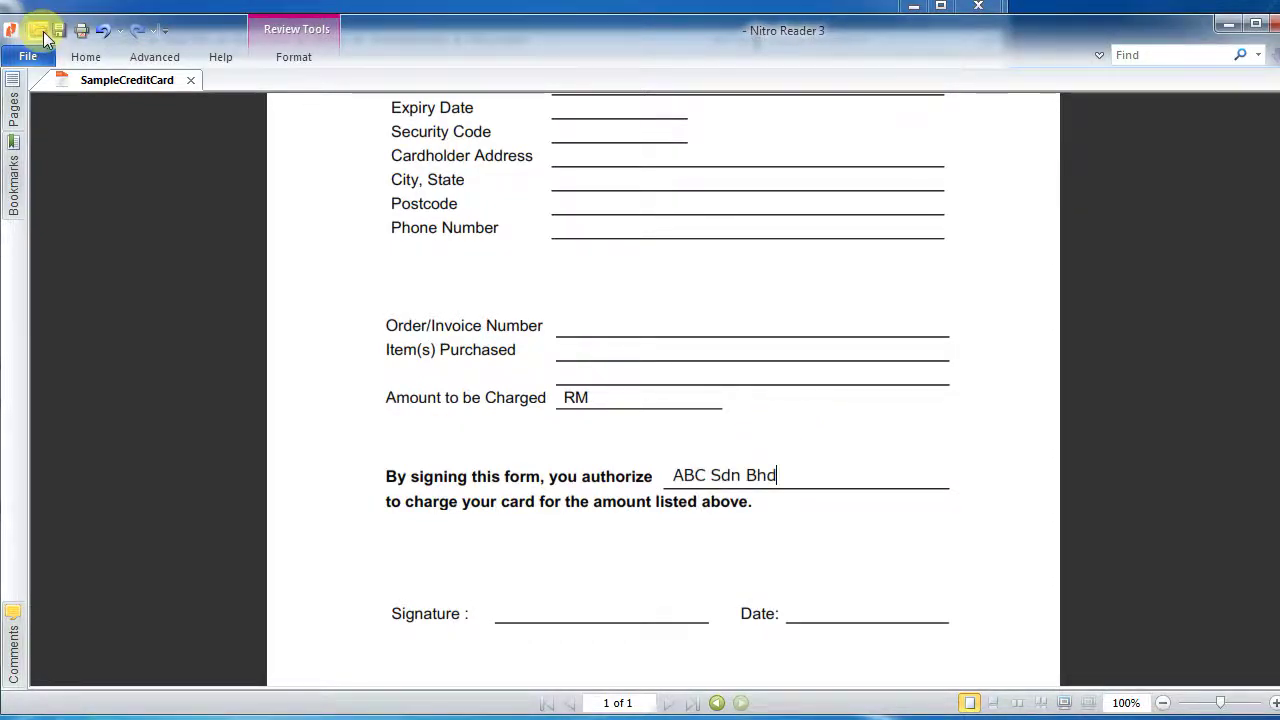
left_click(58, 31)
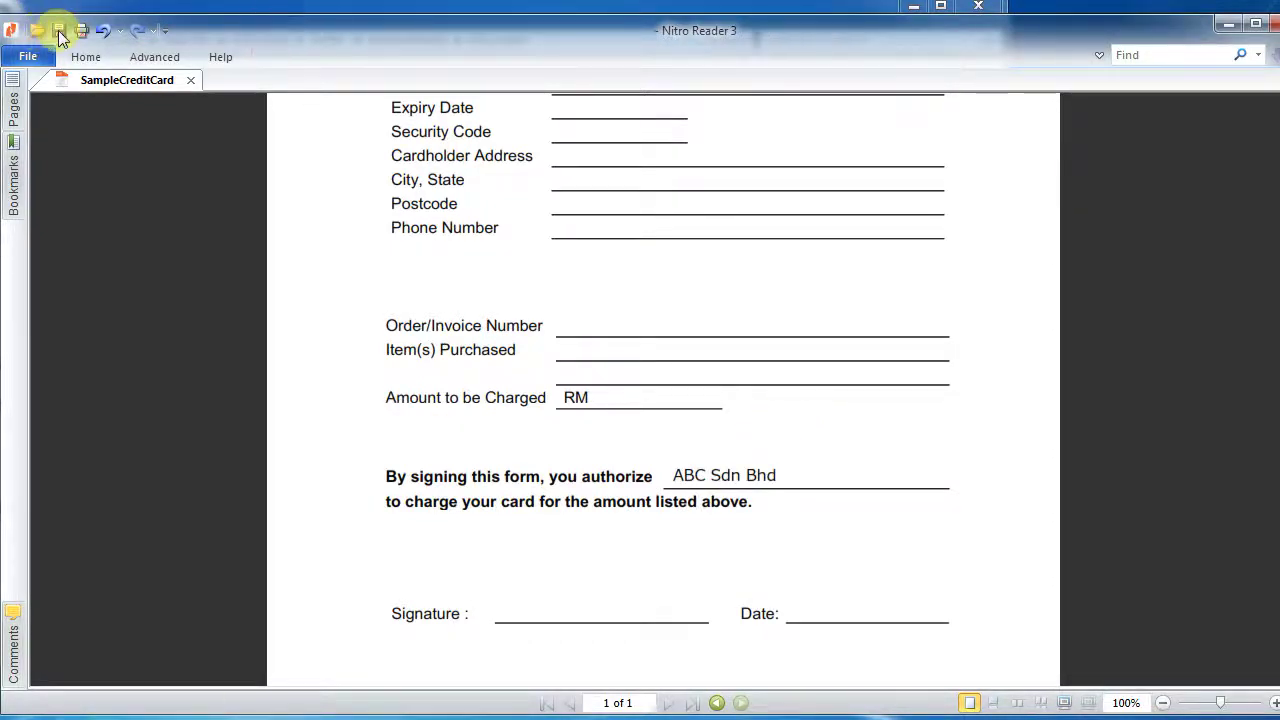
left_click(755, 477)
key("Escape")
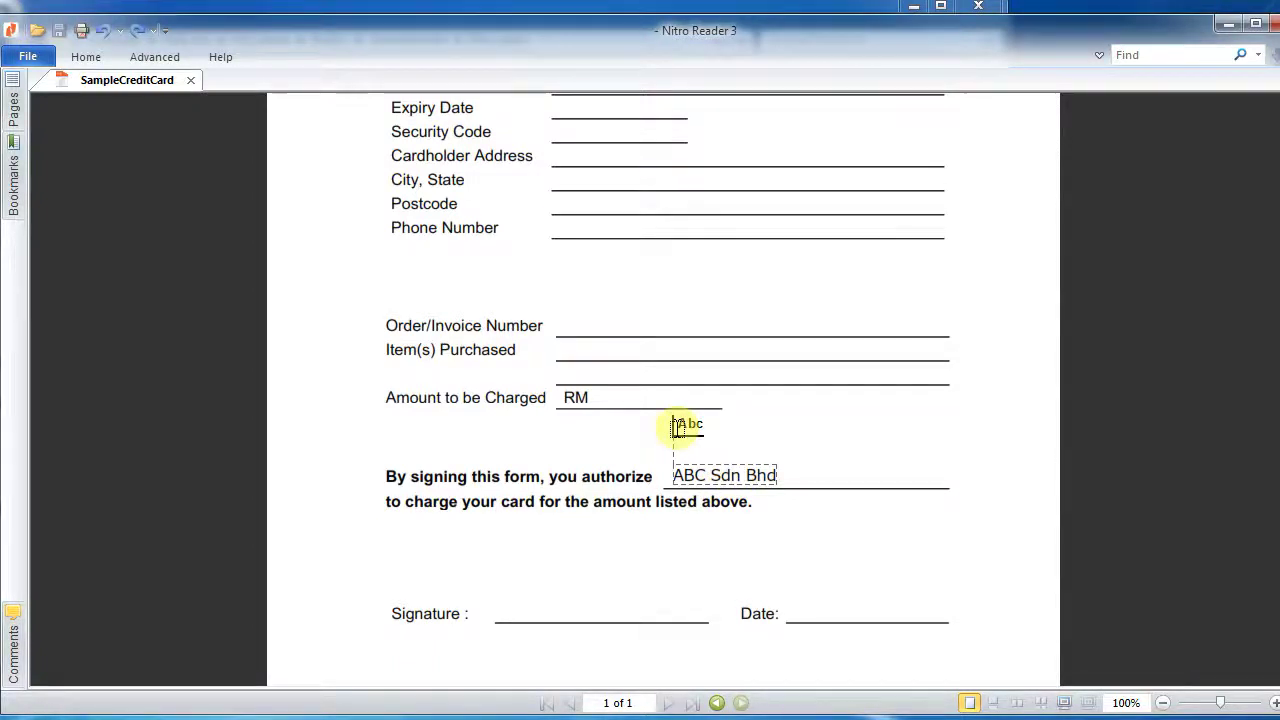
- Type the cardholder's name and NRIC on their form lines
scroll(676, 428, "up", 6)
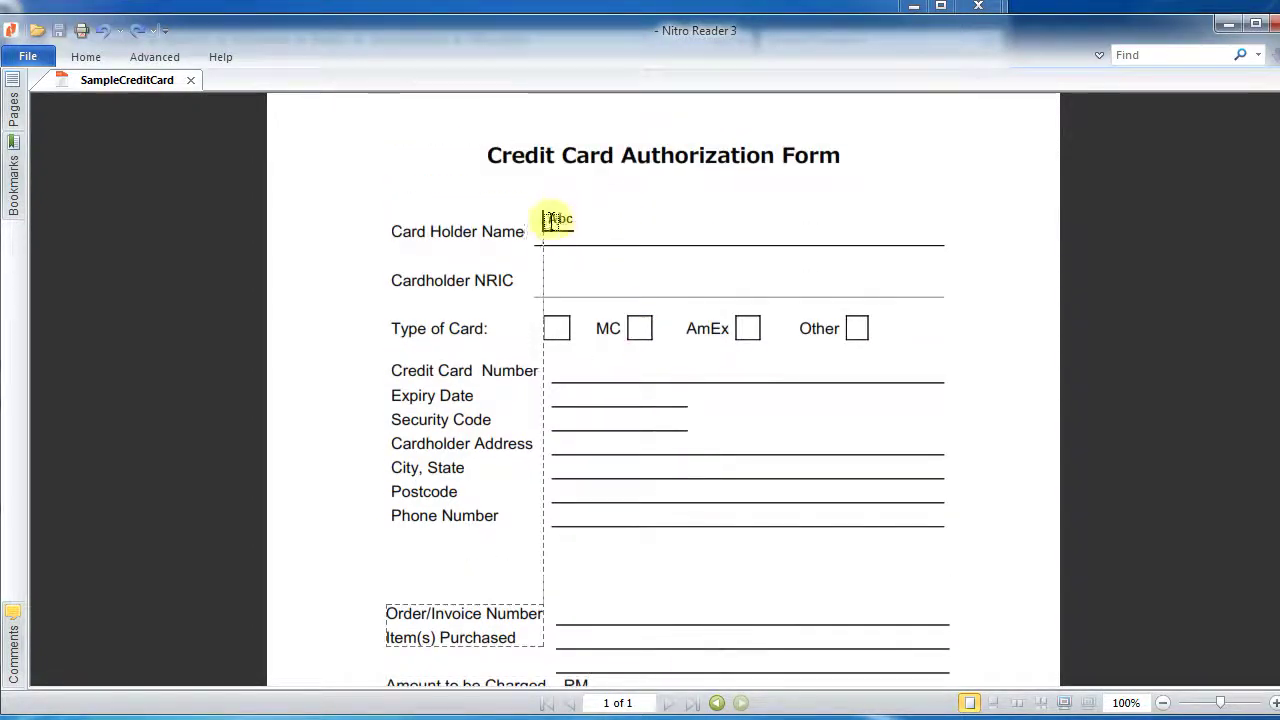
scroll(550, 229, "up", 1)
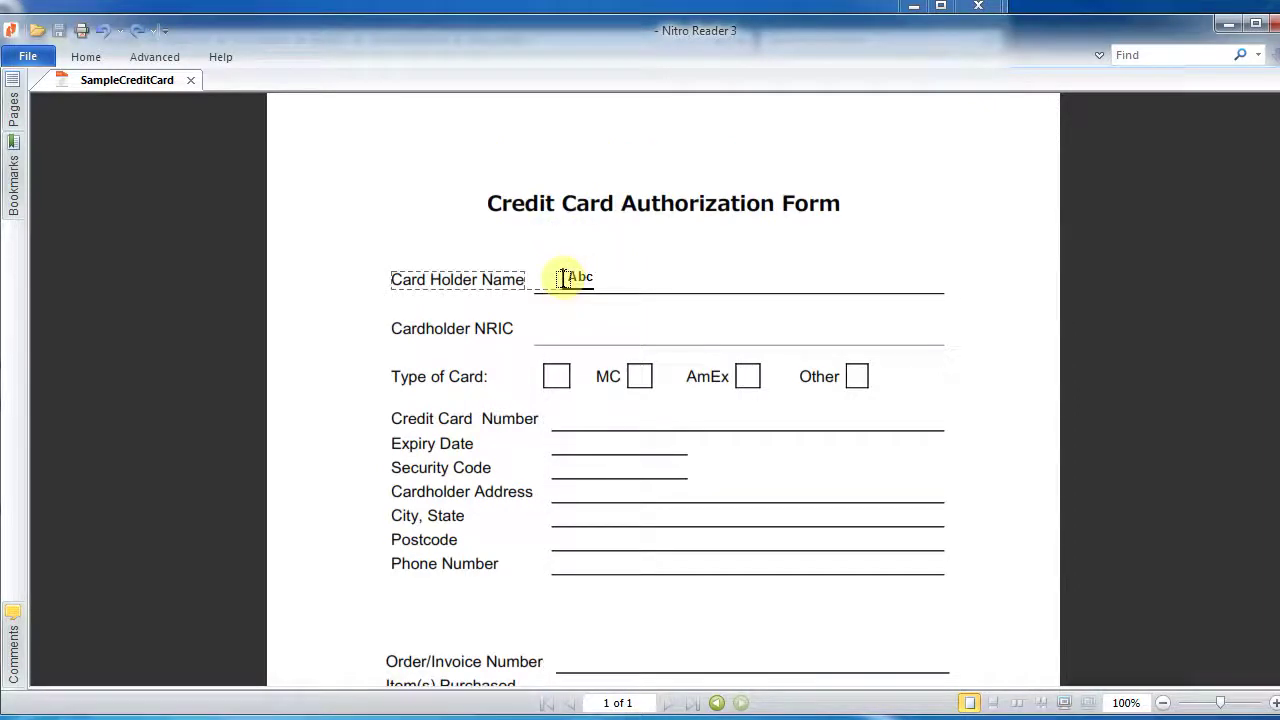
left_click(564, 279)
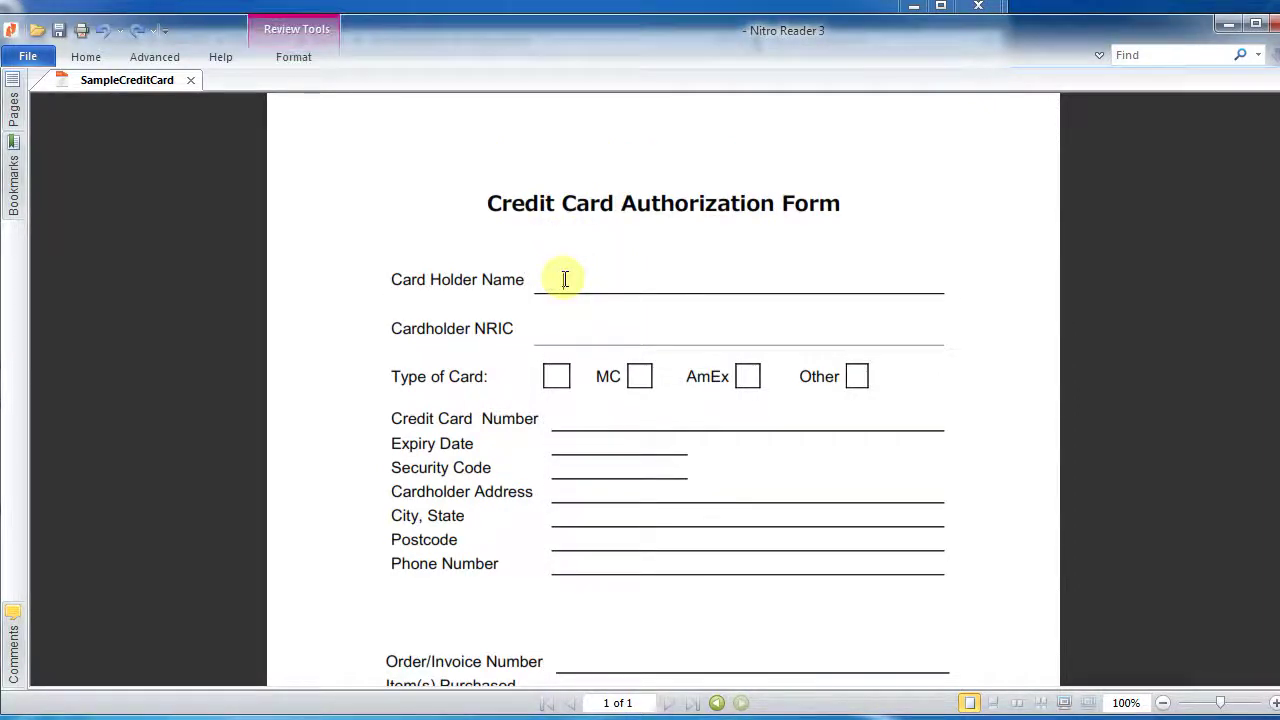
left_click(565, 279)
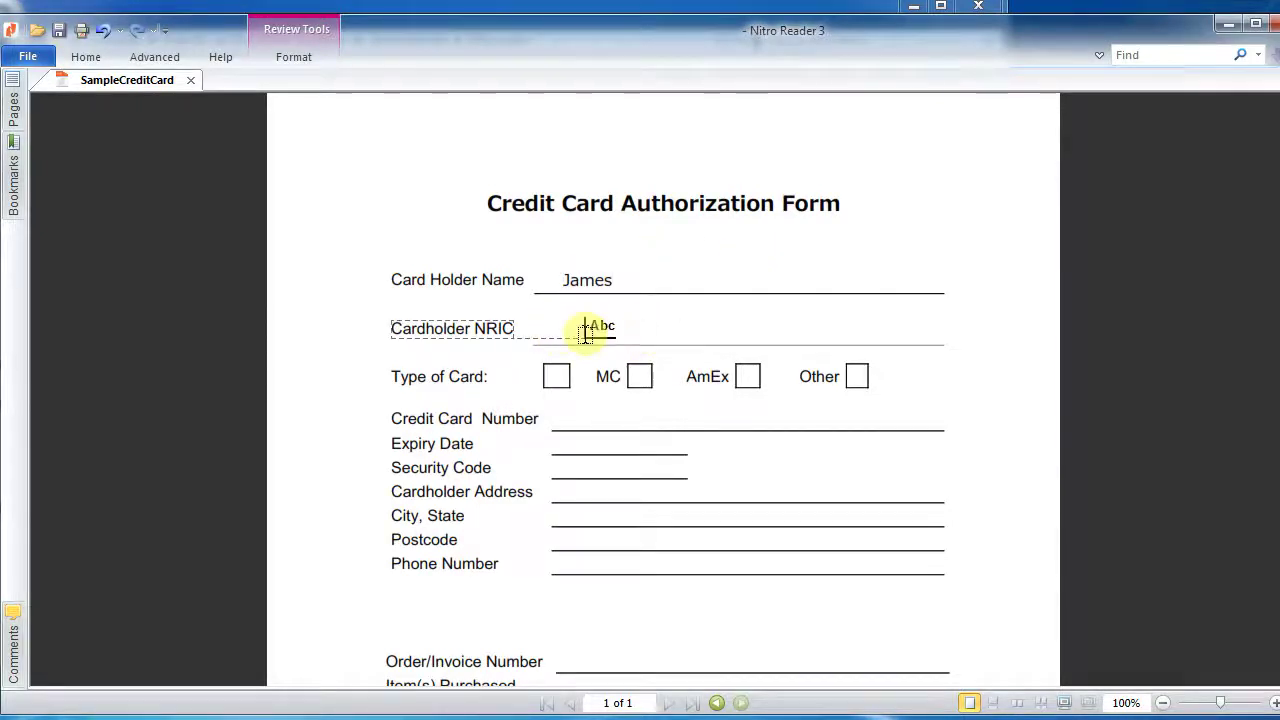
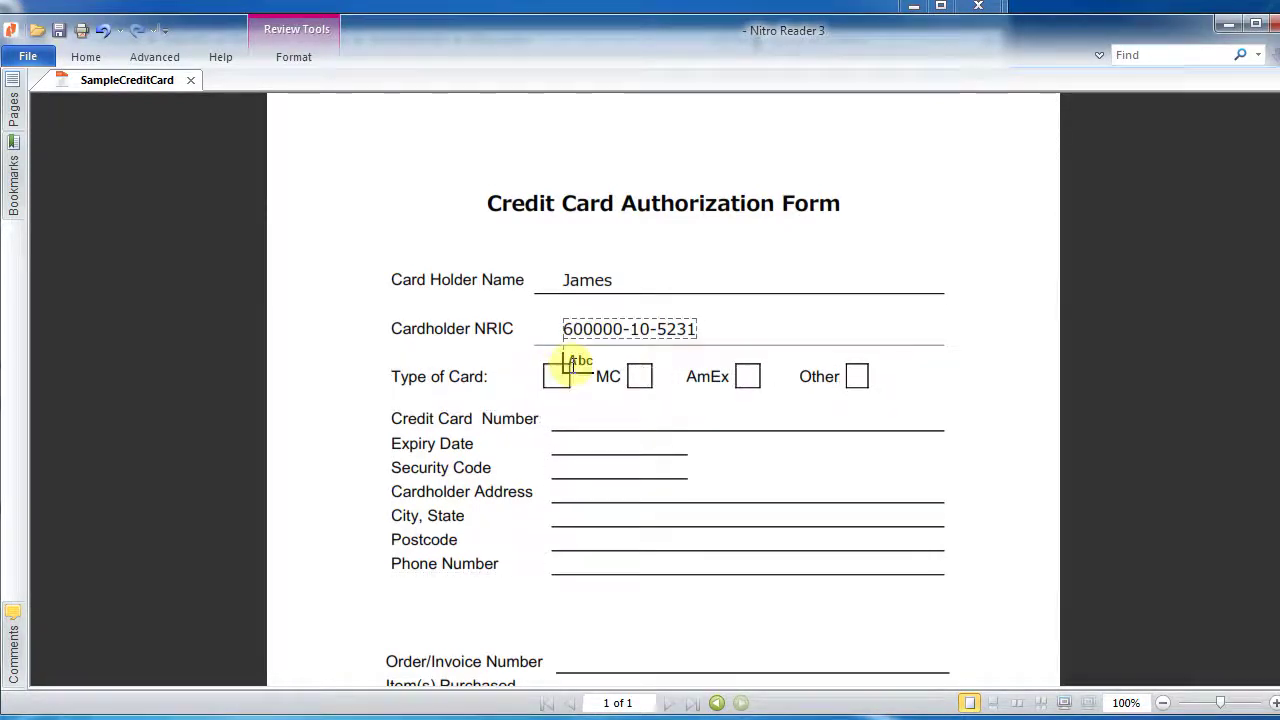
- Mark the MC box with an X, enter the phone number, and save the form
left_click(633, 375)
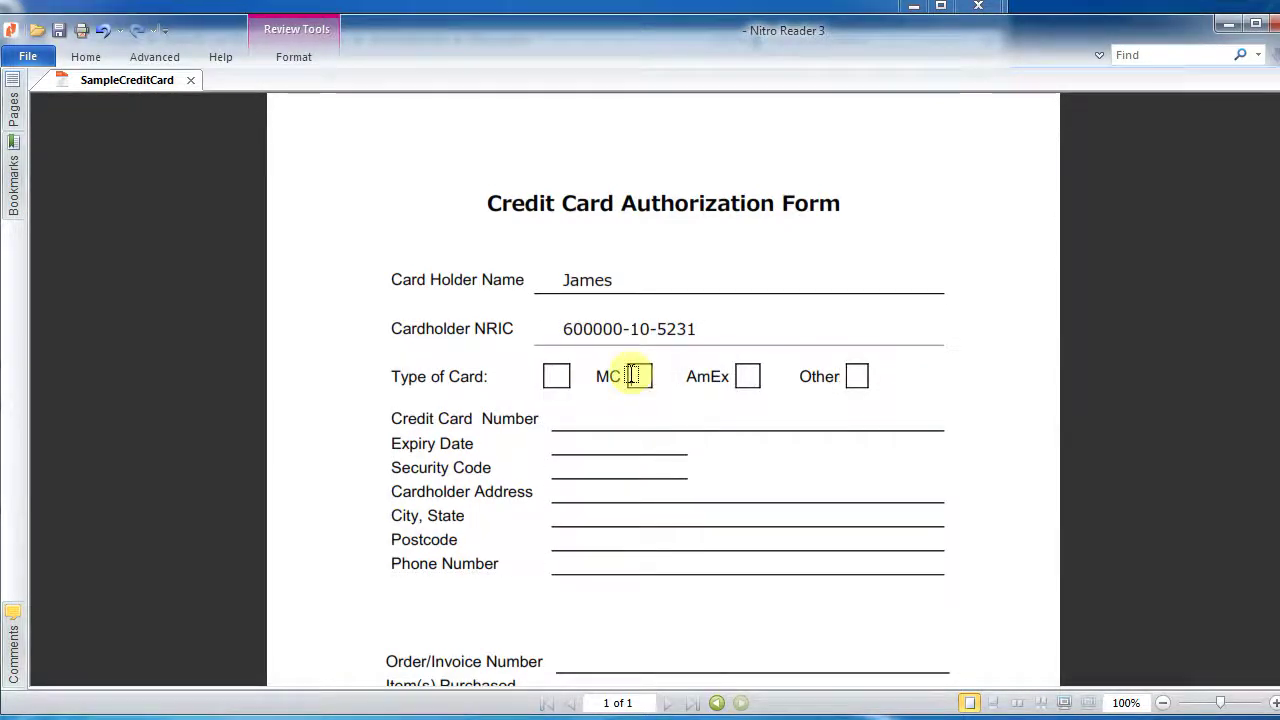
type("X")
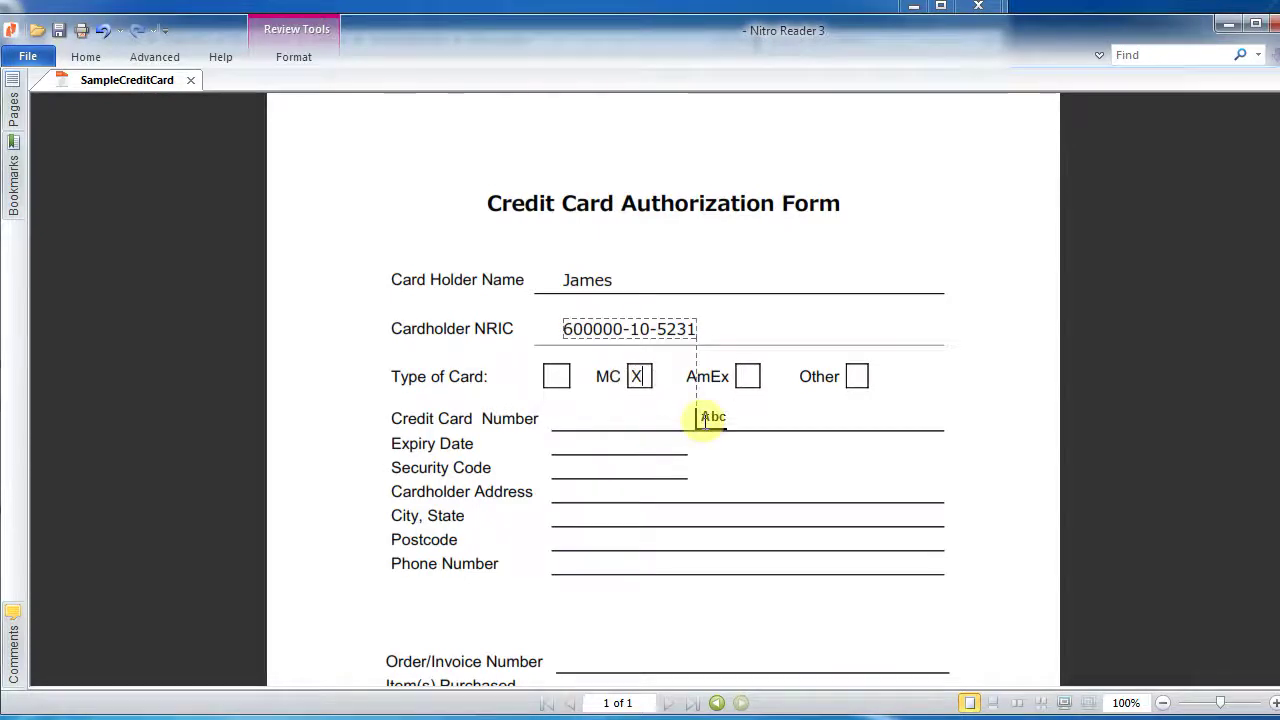
left_click(571, 416)
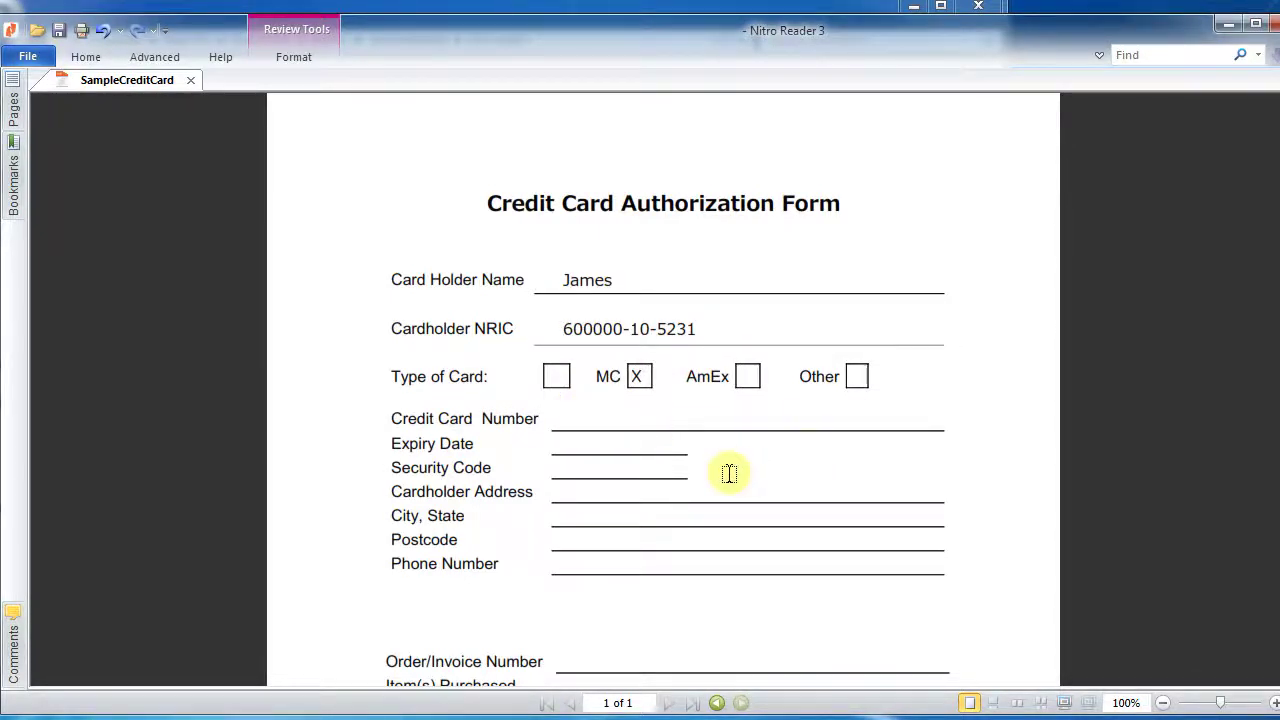
left_click(571, 561)
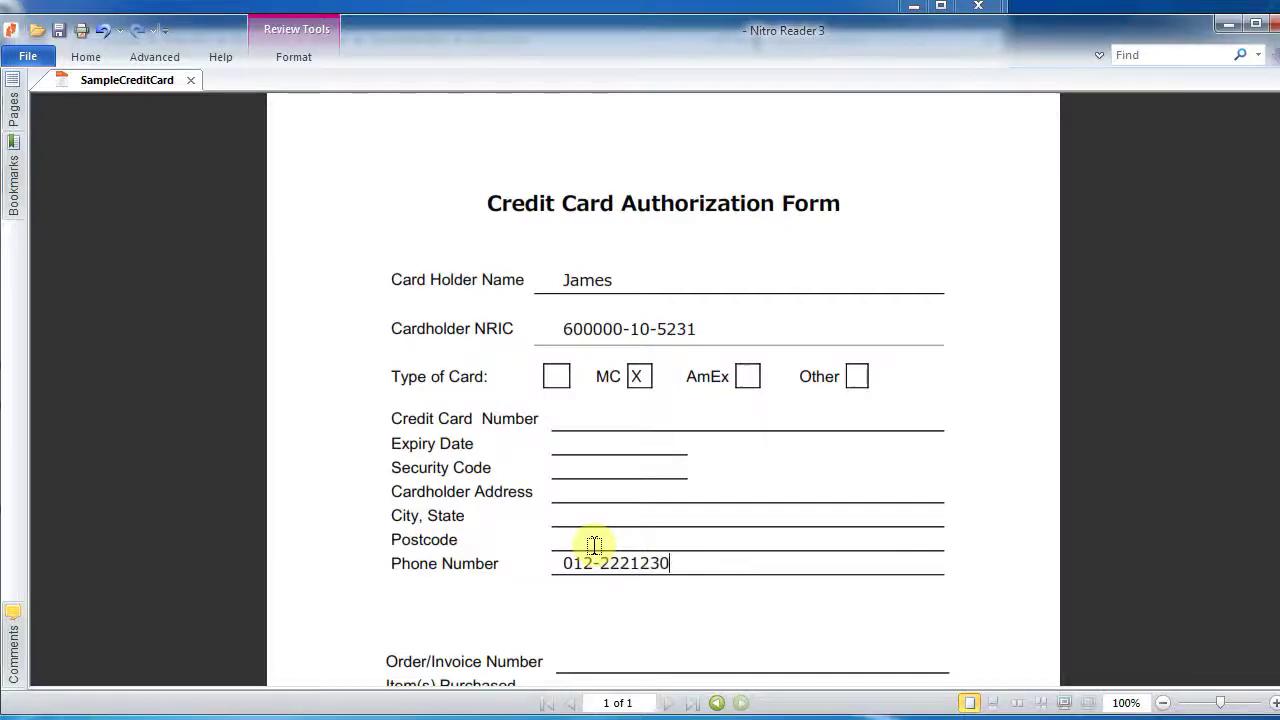
scroll(838, 281, "down", 1)
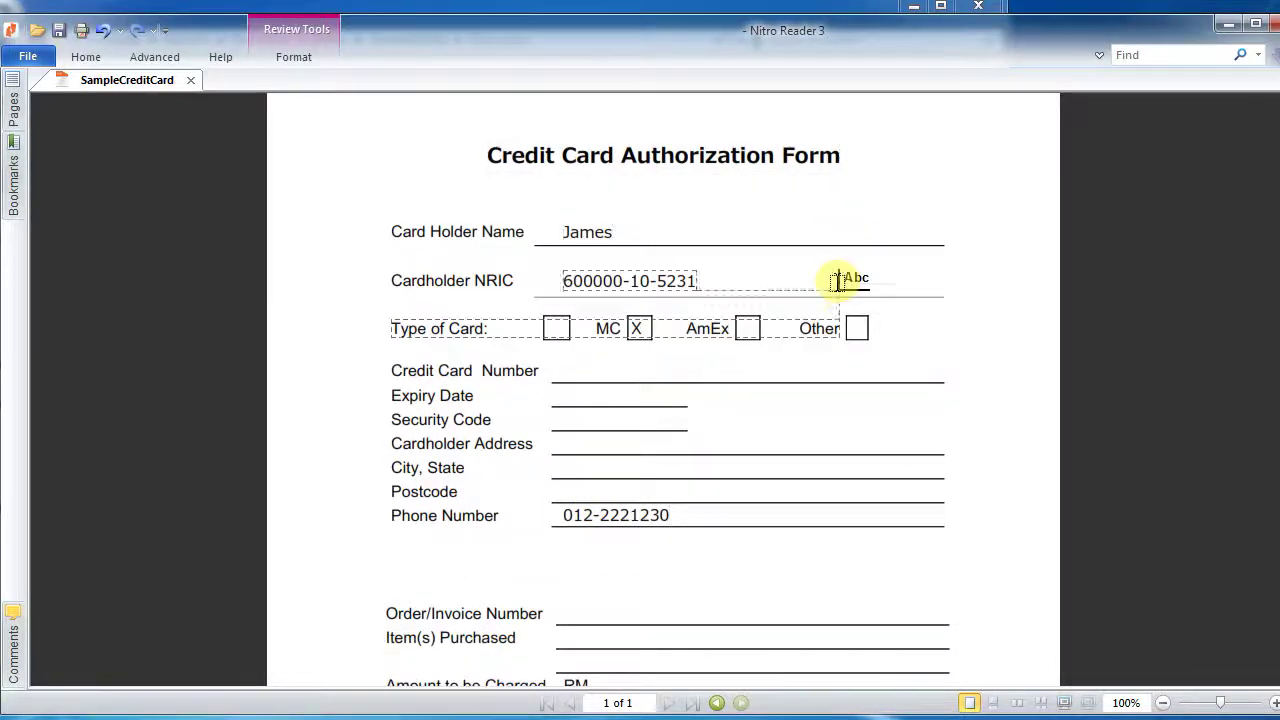
left_click(61, 35)
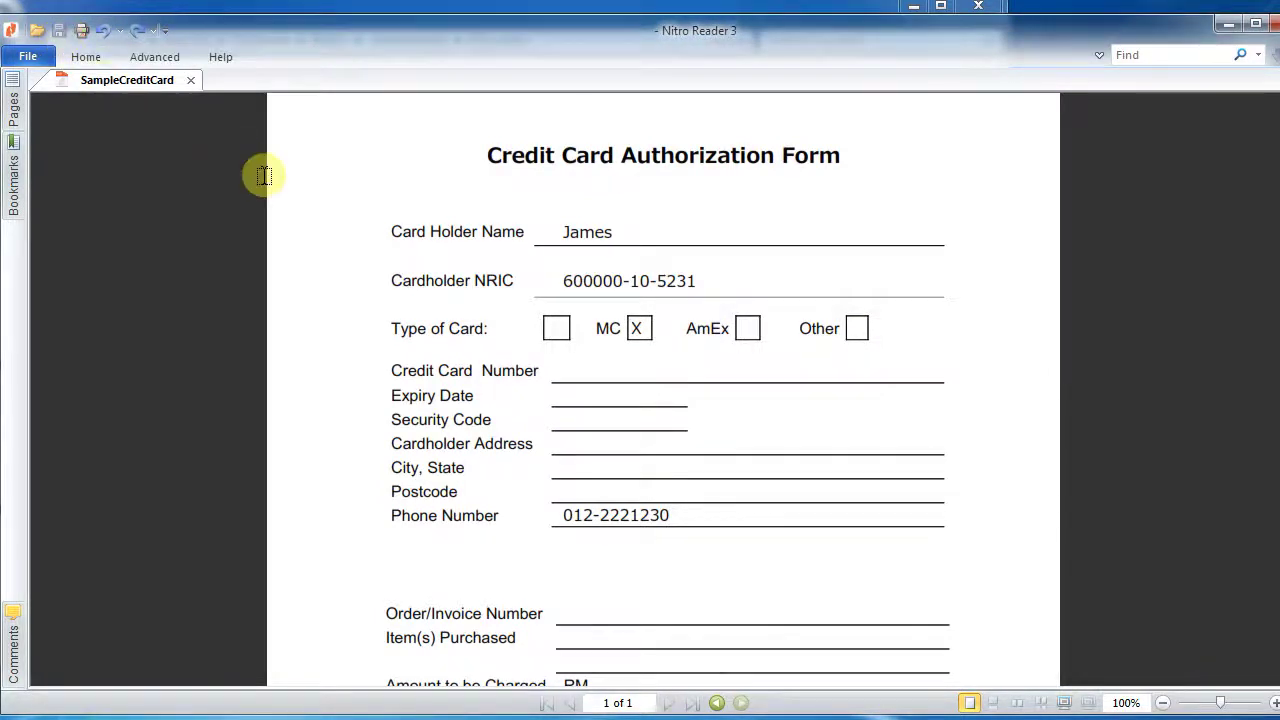
- Create a new QuickSign signature from the saved signature PNG image
scroll(267, 176, "down", 2)
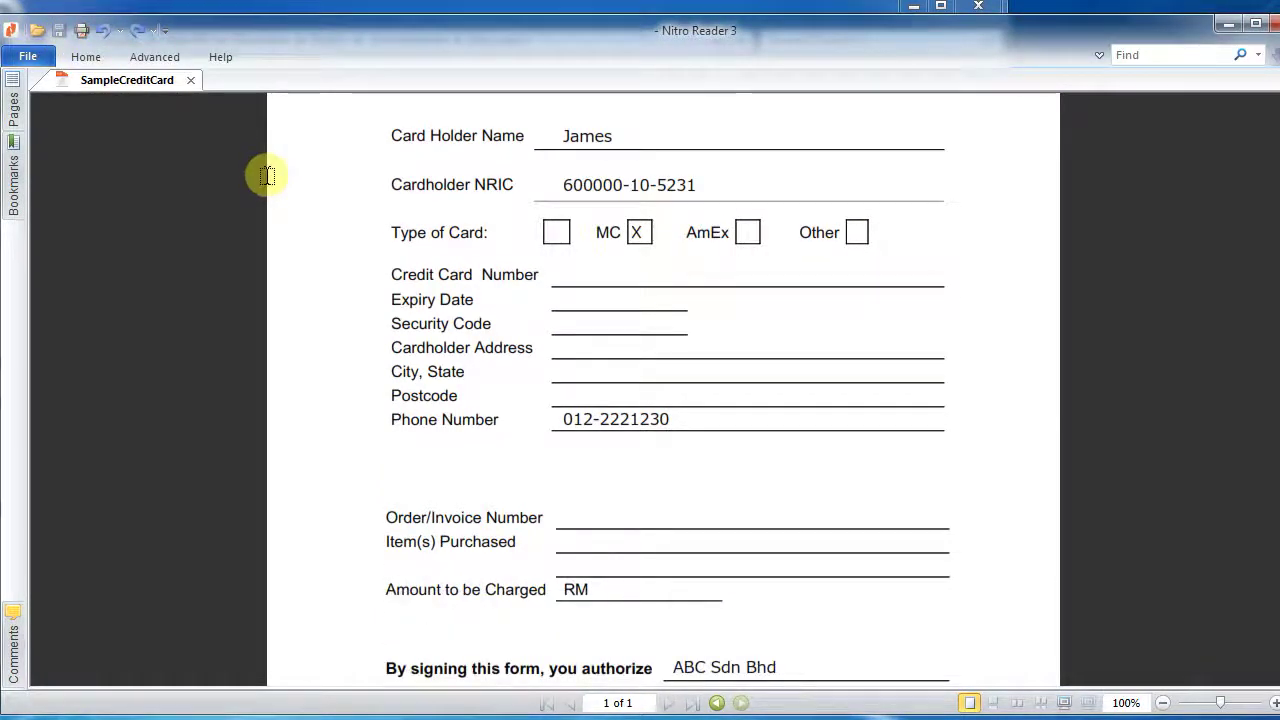
scroll(267, 176, "down", 2)
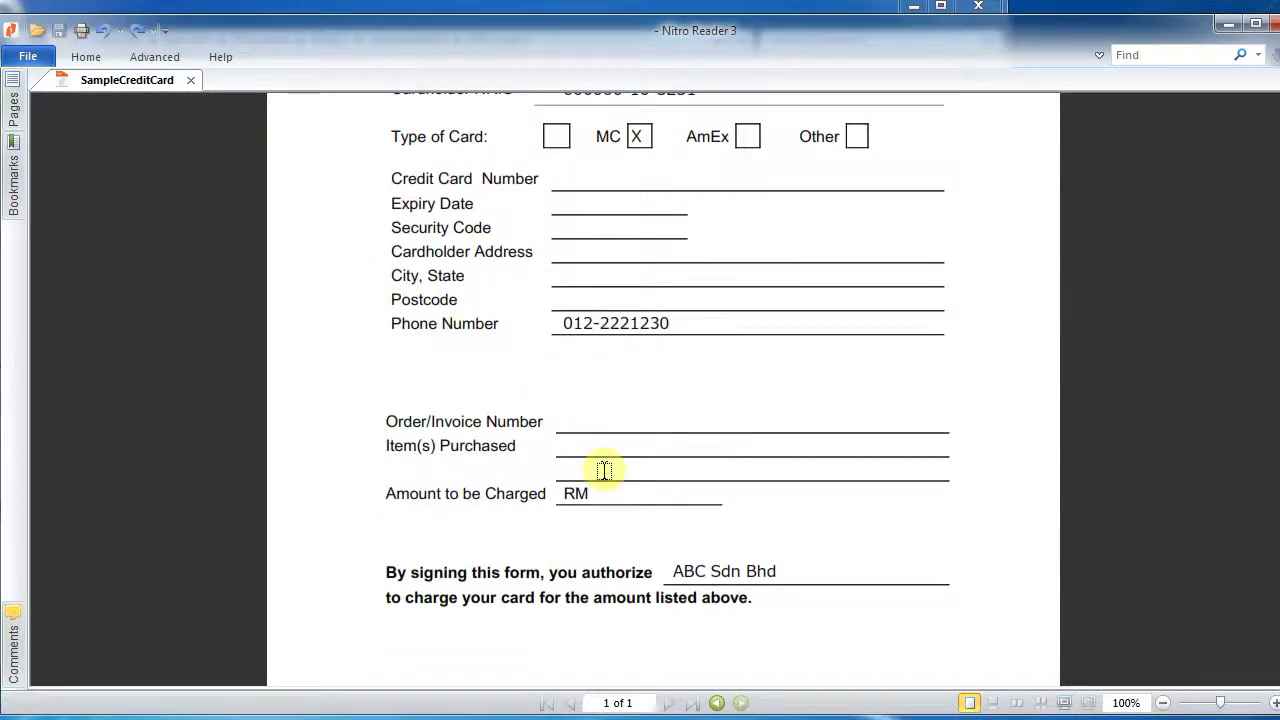
scroll(600, 480, "down", 3)
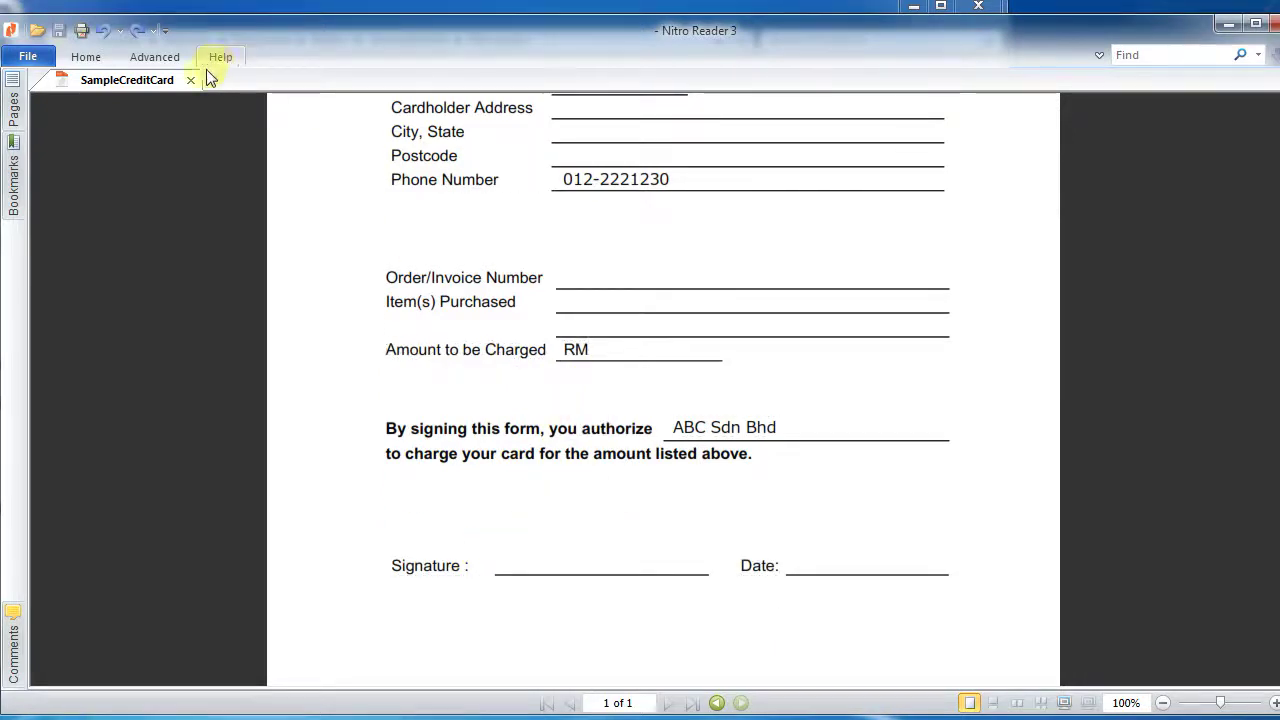
left_click(87, 58)
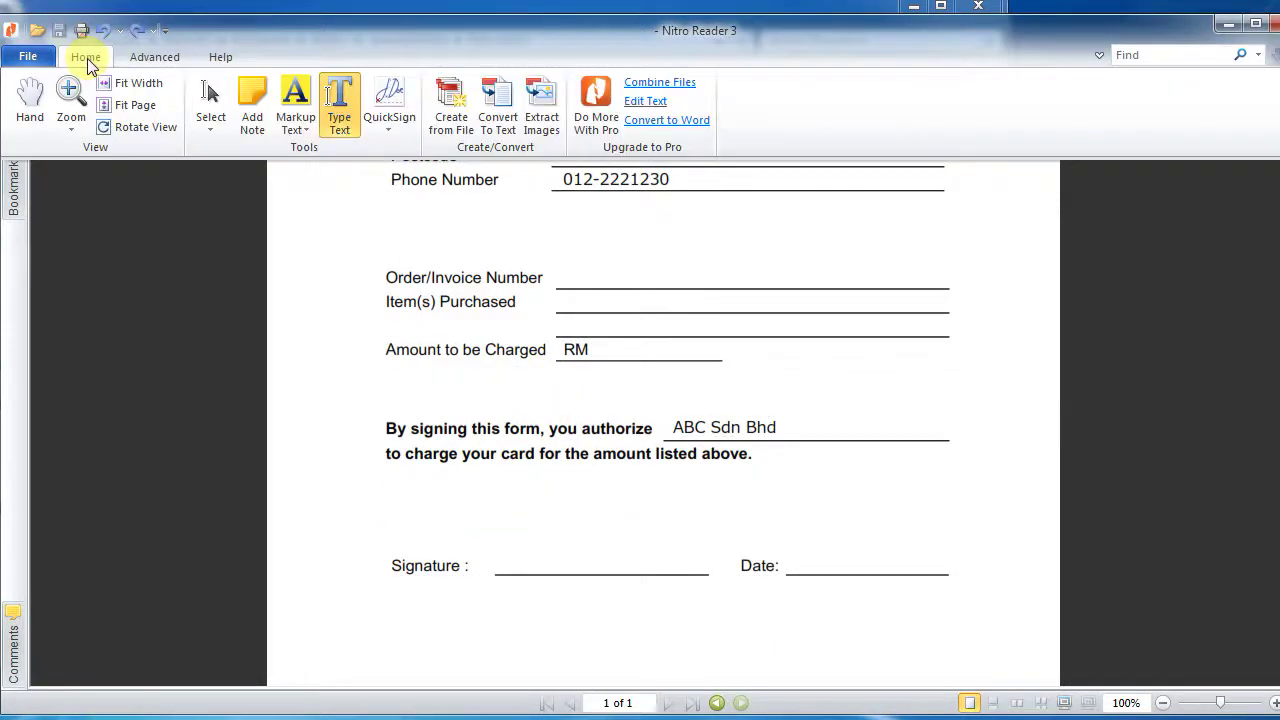
left_click(389, 123)
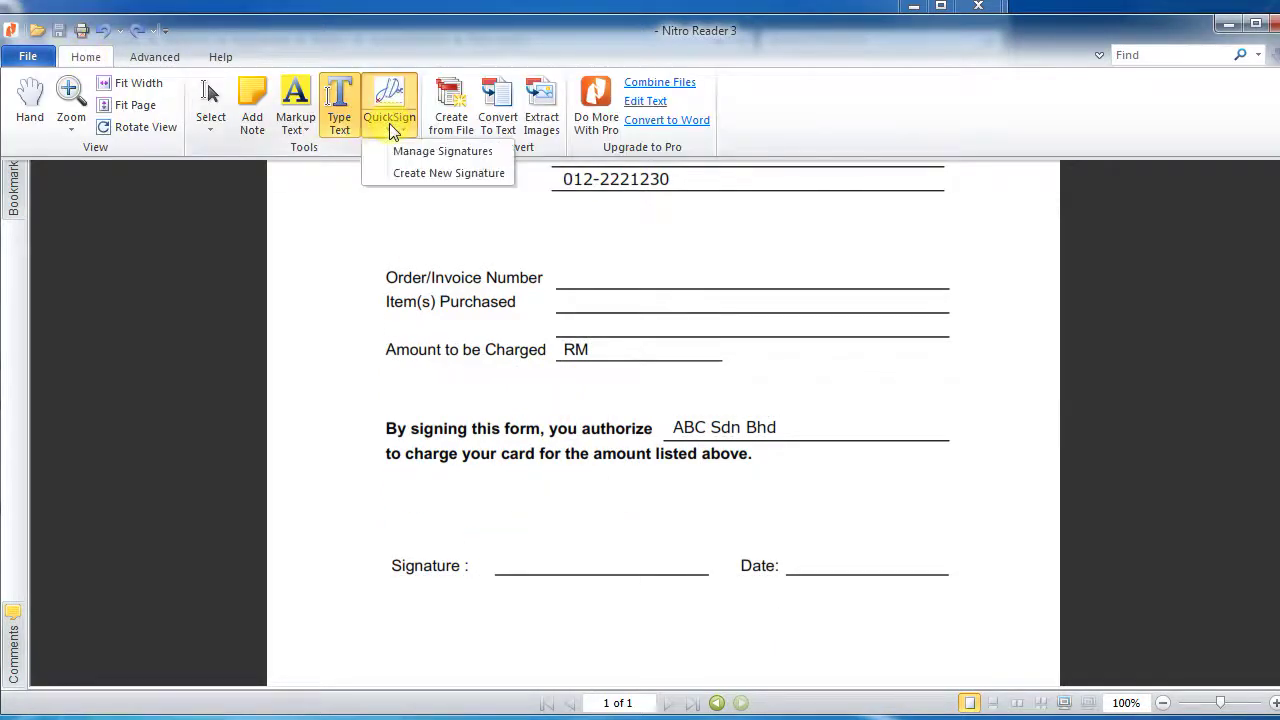
left_click(409, 176)
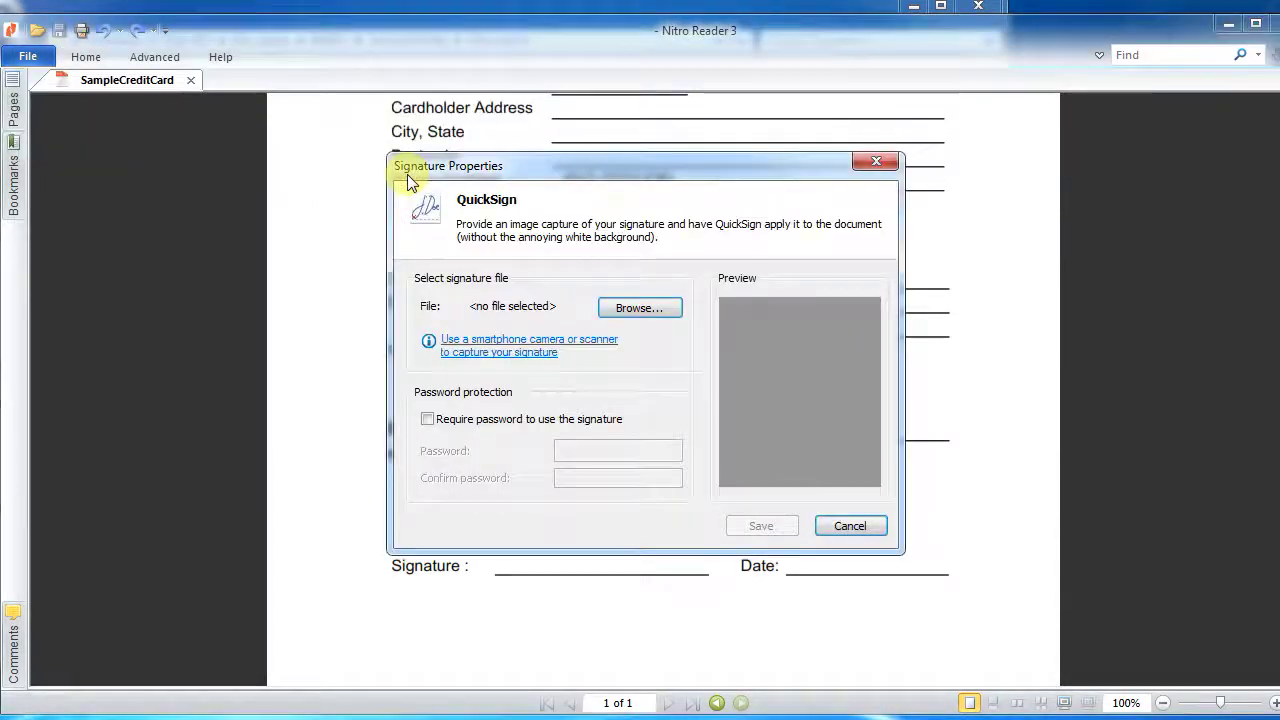
left_click(632, 312)
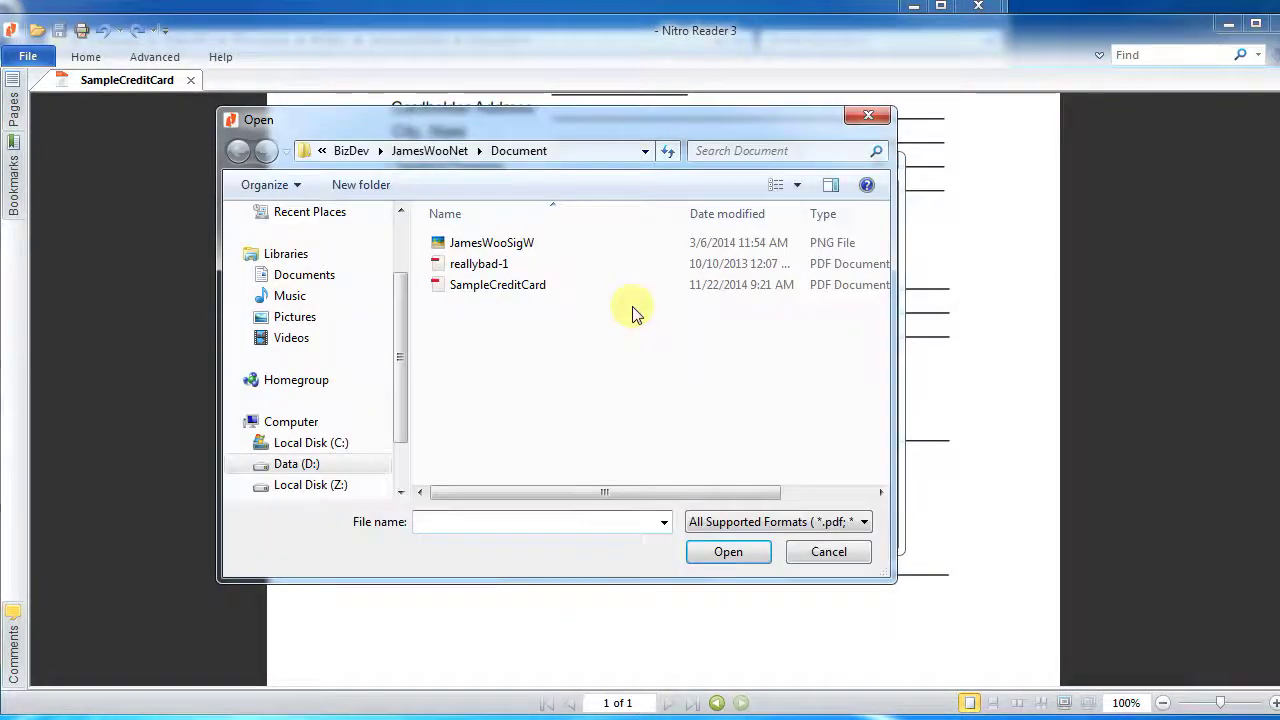
double_click(492, 249)
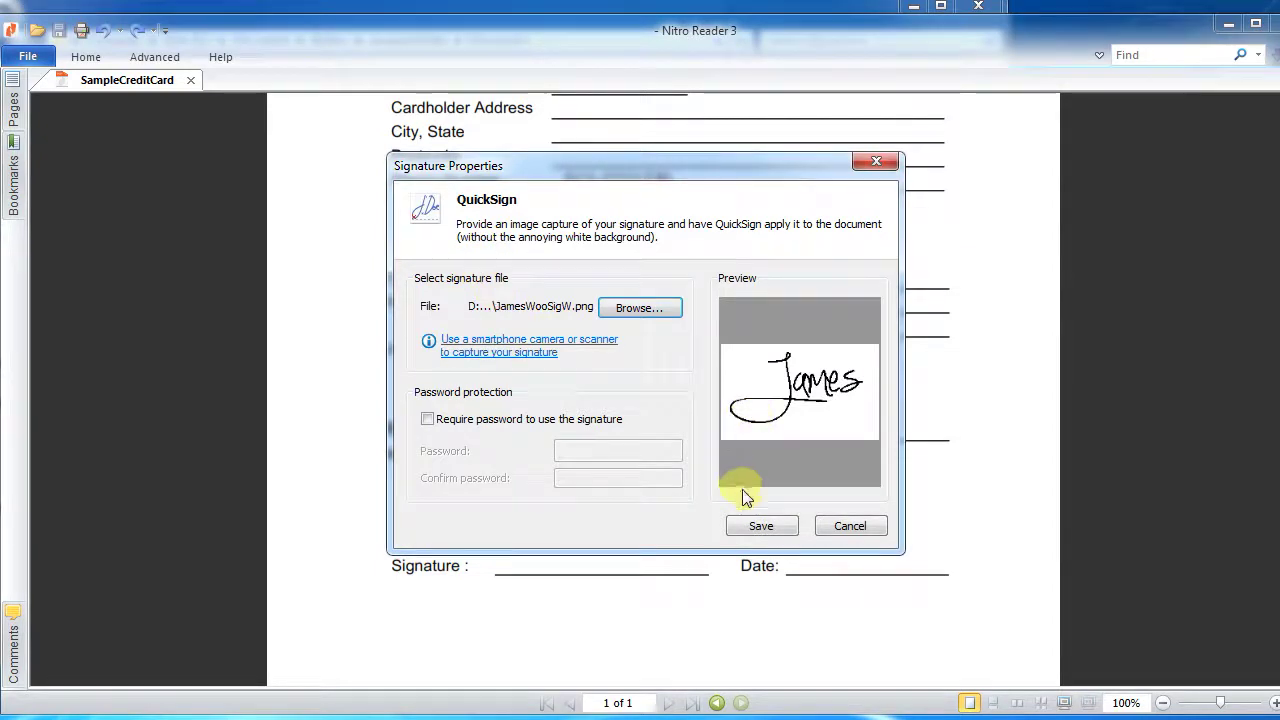
- Require a password for the signature, enter and confirm it, and save it
left_click(500, 420)
left_click(572, 447)
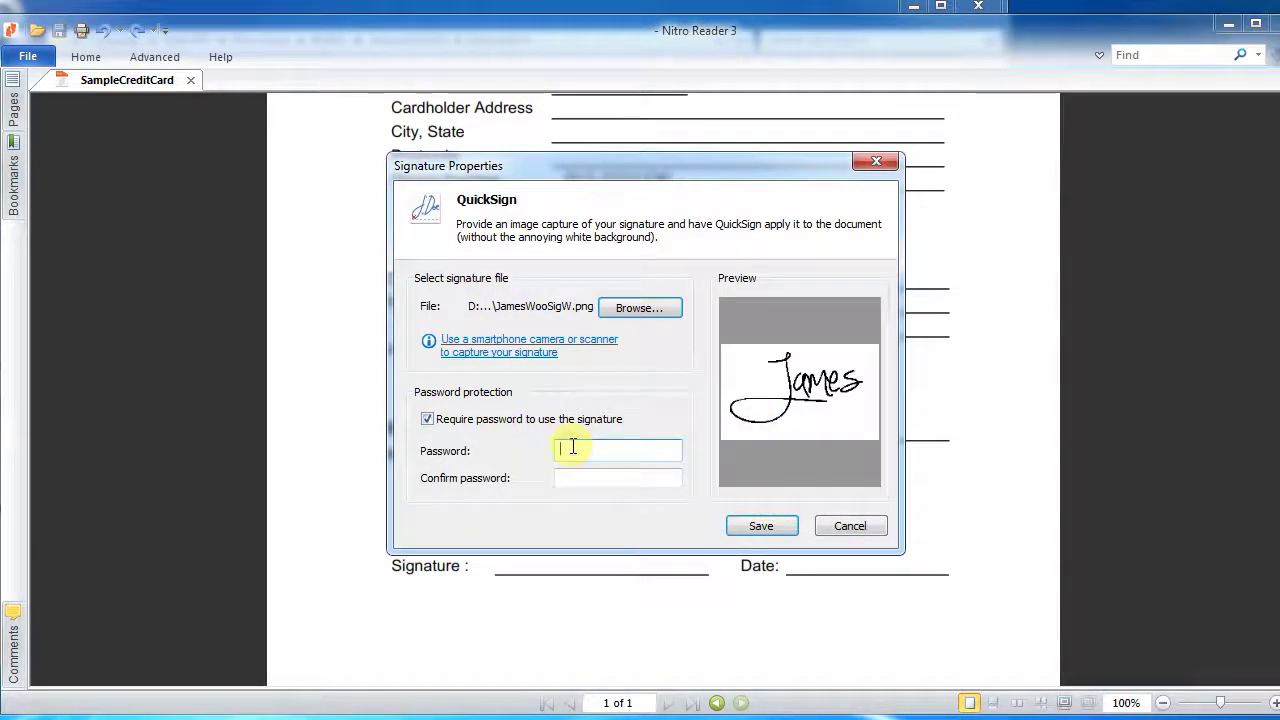
type("1234")
key("Tab")
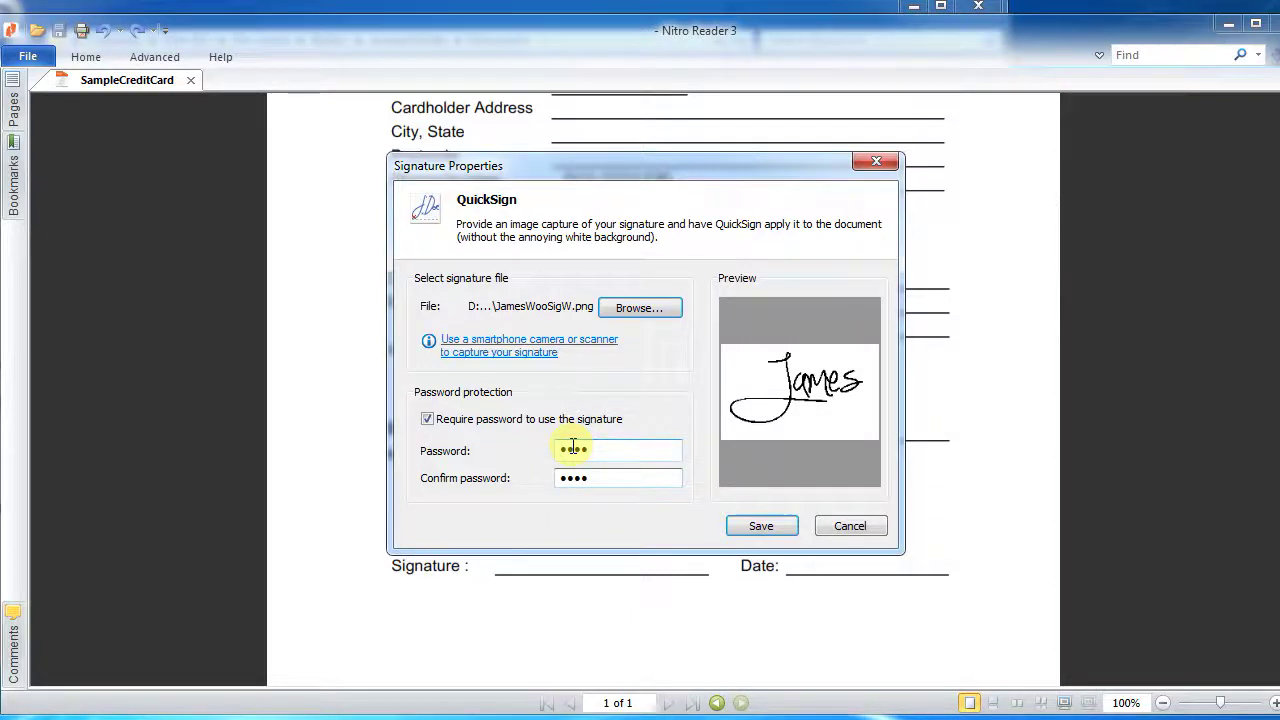
left_click(760, 525)
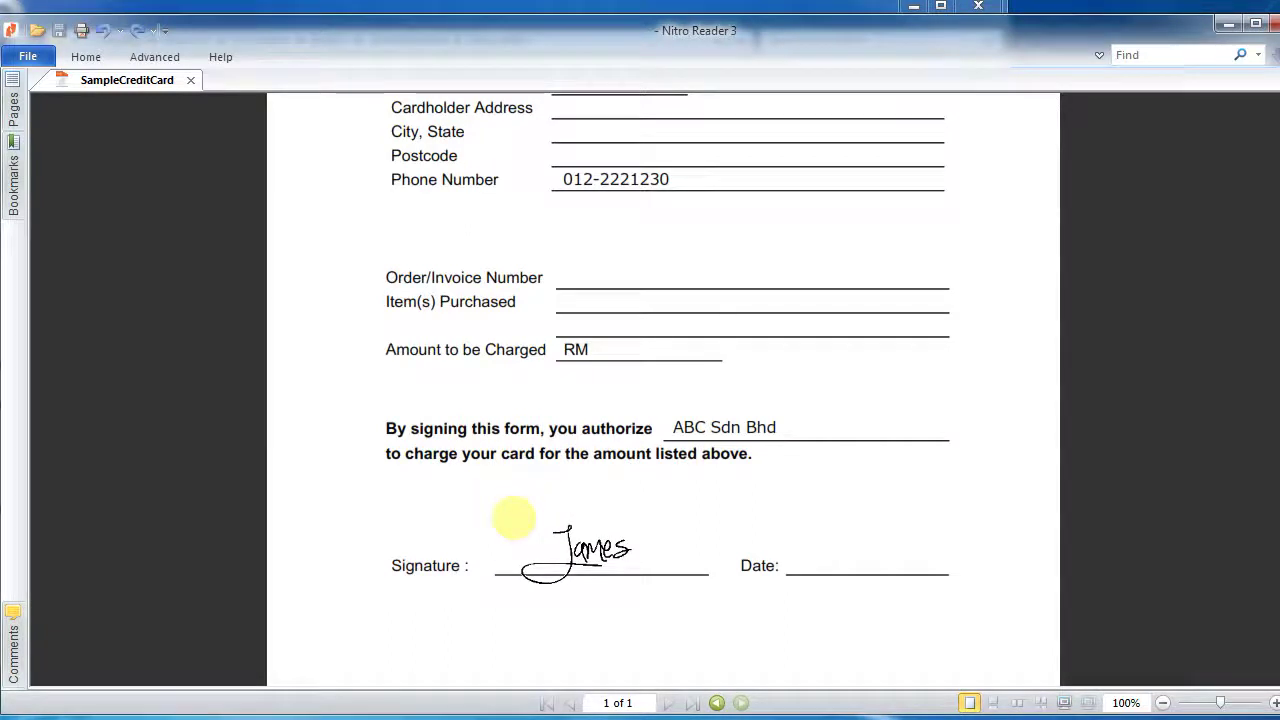
- Place the signature on the Signature line, confirm stamping it into the page, and save
left_click(513, 517)
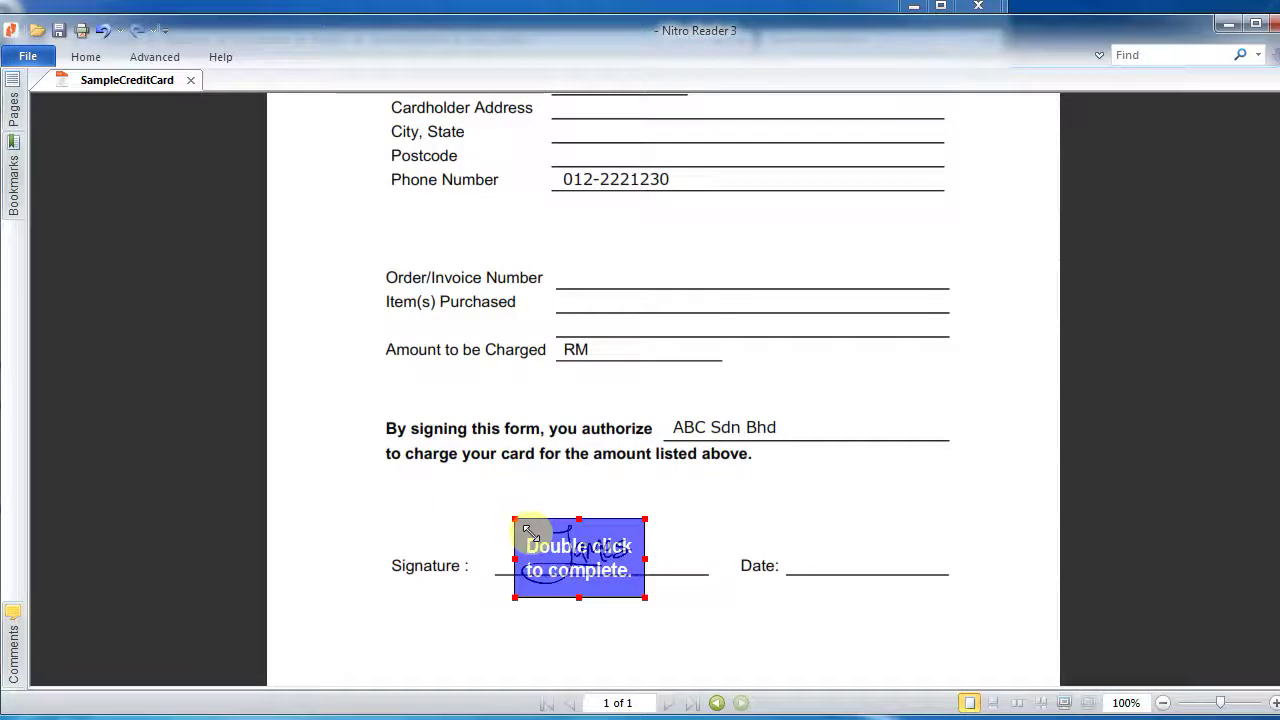
double_click(540, 535)
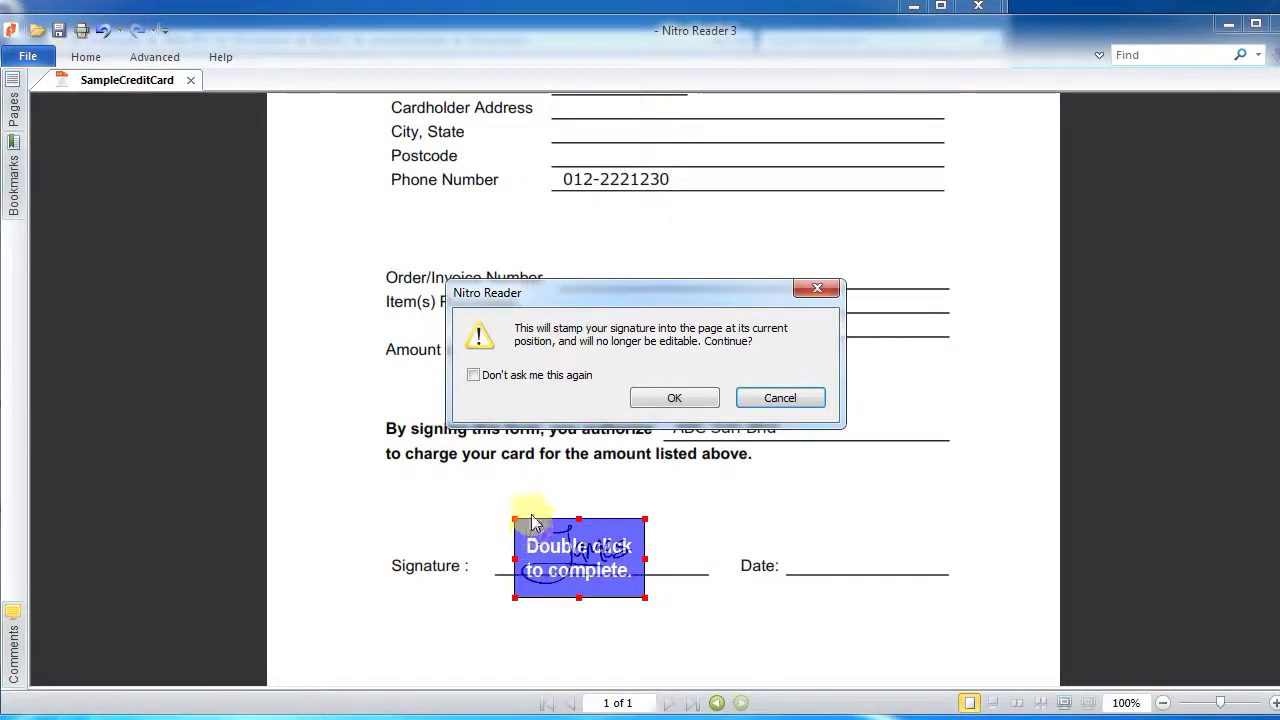
left_click(672, 398)
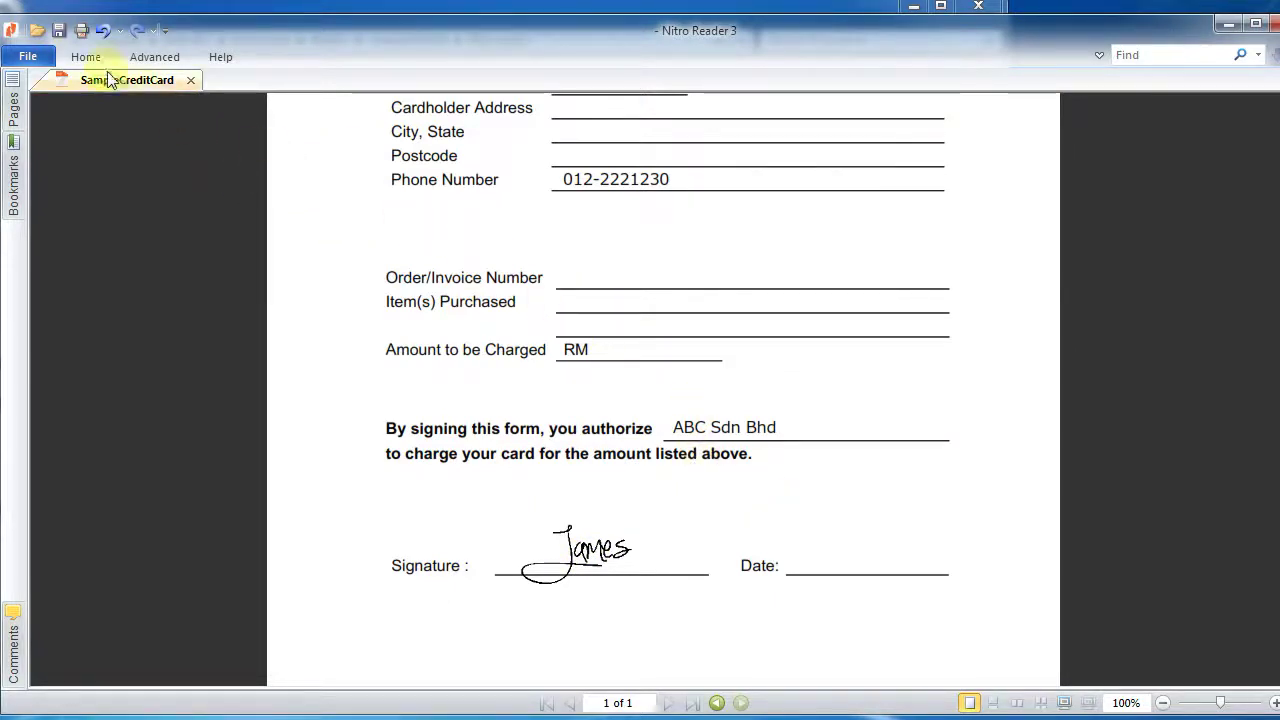
left_click(60, 32)
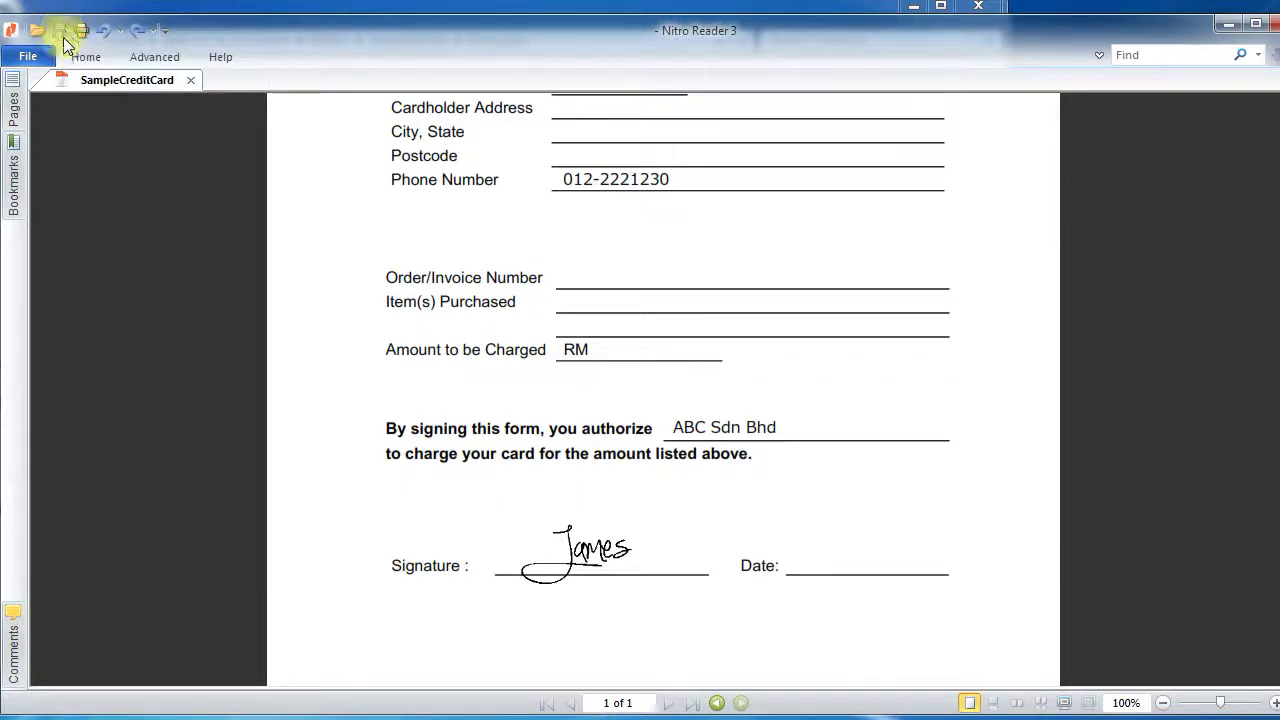
scroll(545, 535, "down", 1)
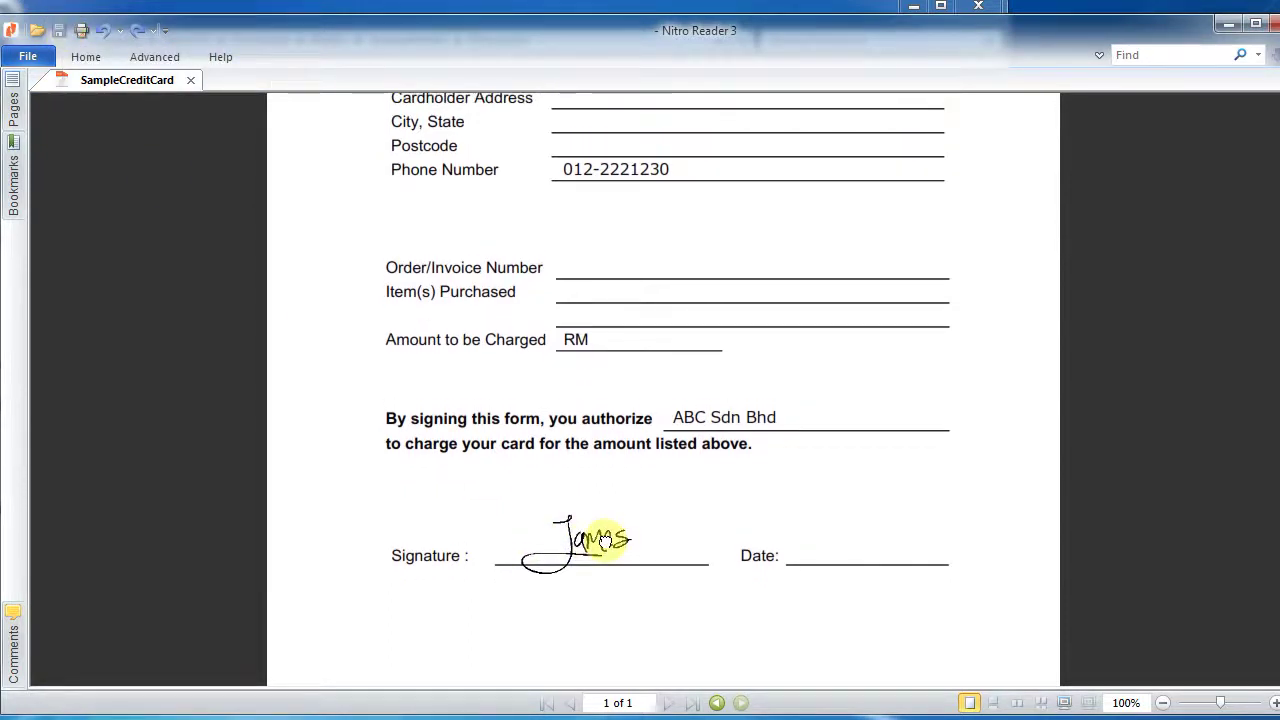
- Delete the old phone number text, type the new number on the Phone Number line, and save
scroll(397, 237, "up", 1)
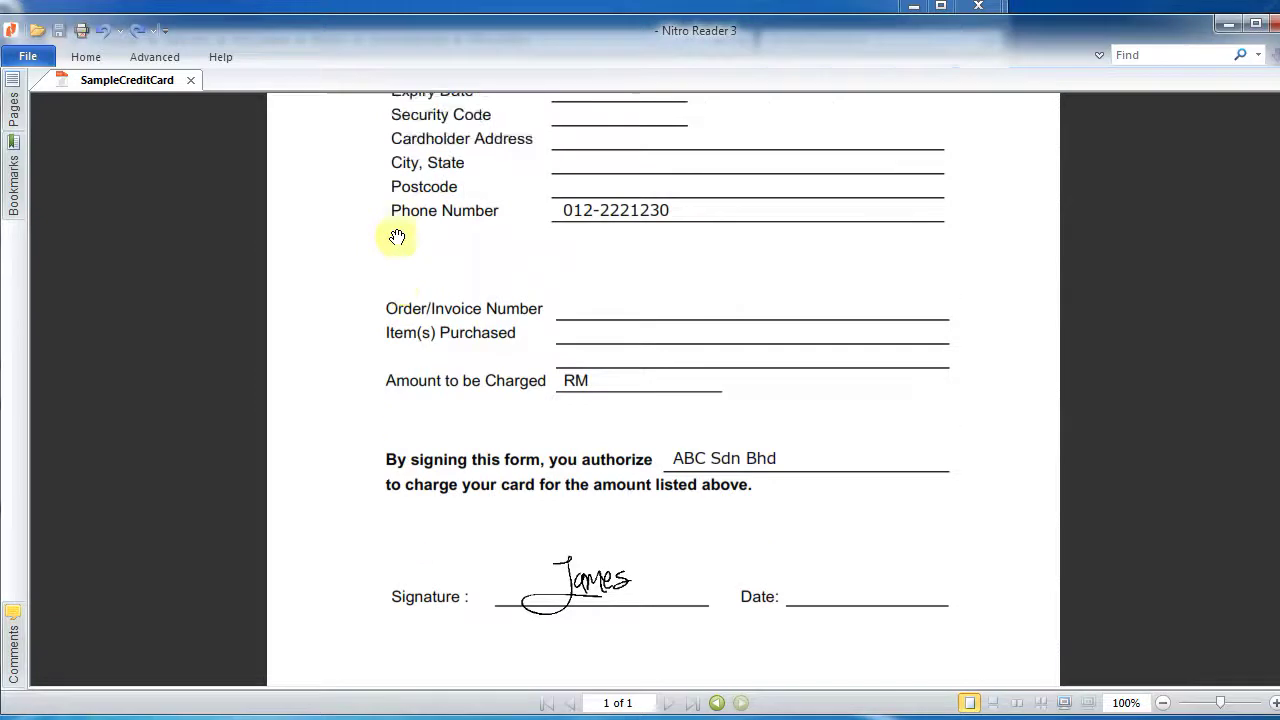
left_click(84, 57)
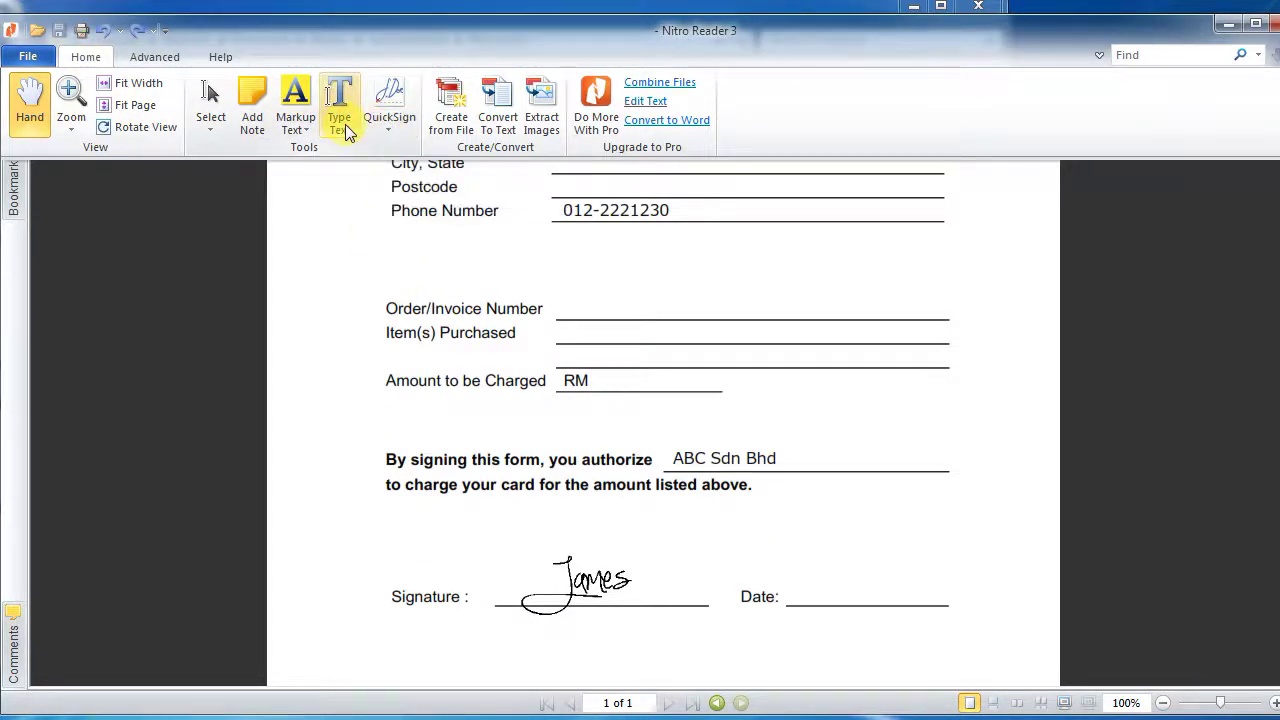
left_click(345, 124)
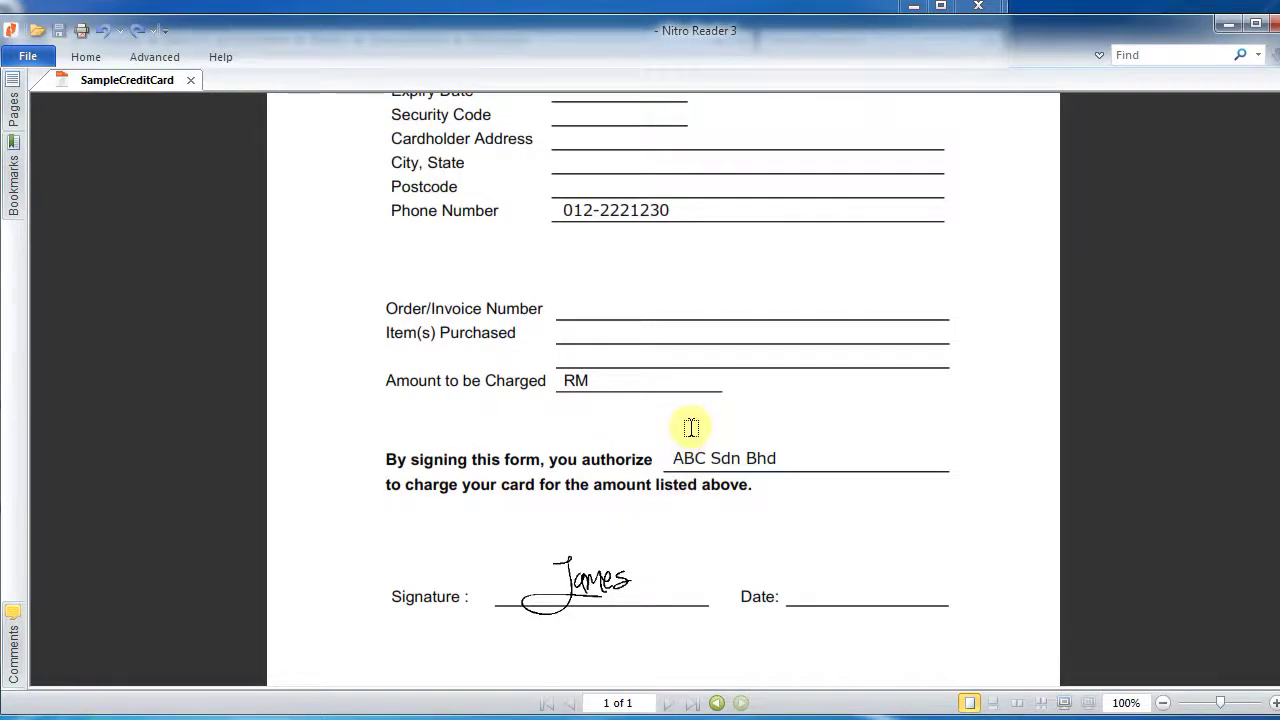
scroll(690, 420, "up", 3)
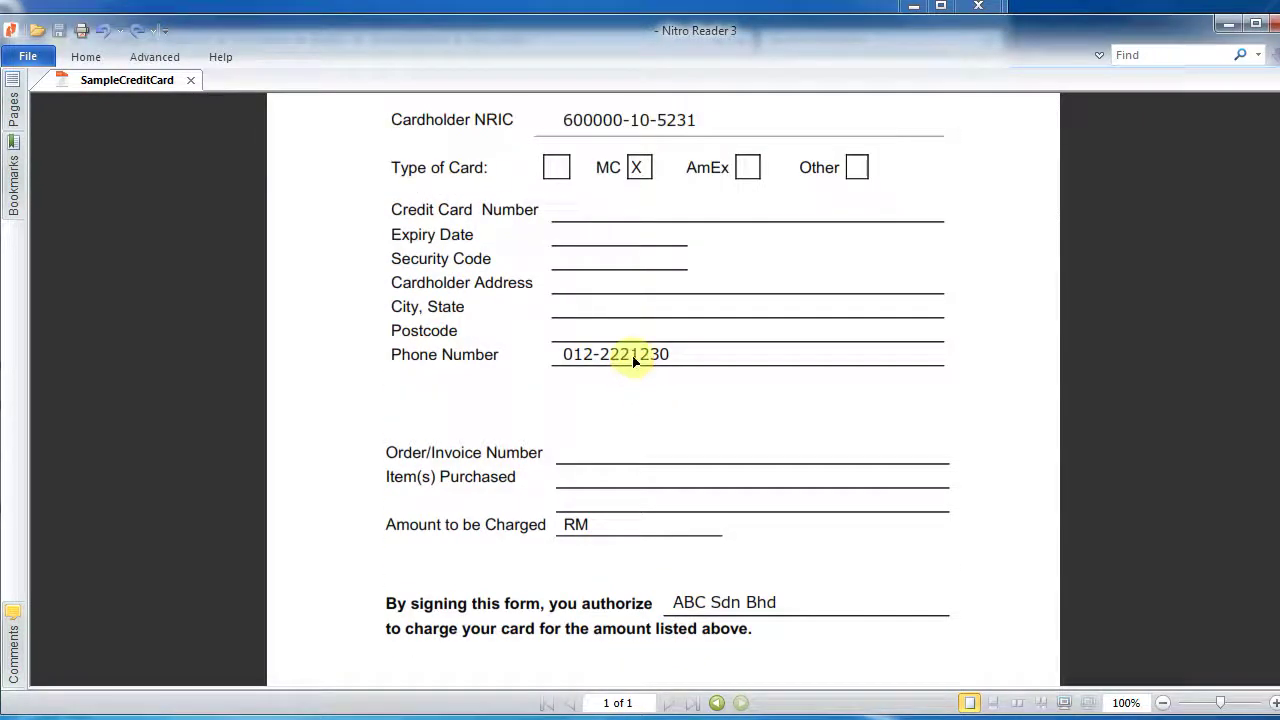
left_click(640, 356)
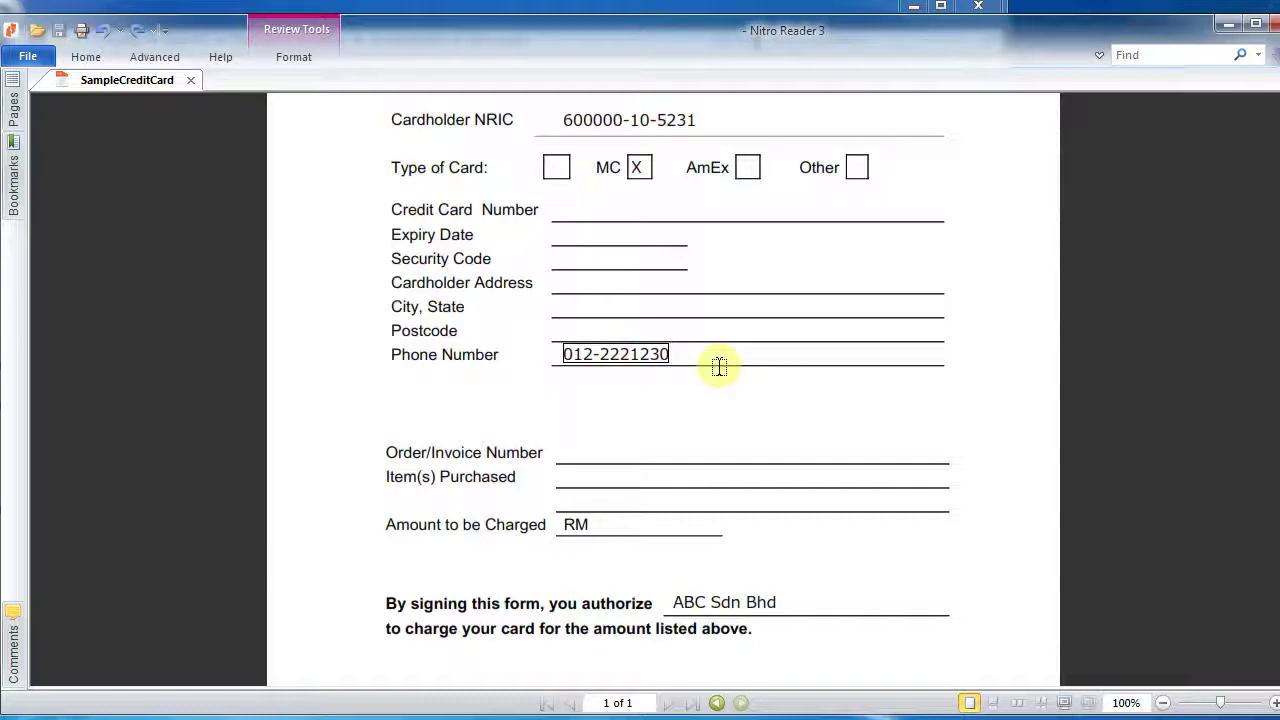
key("Delete")
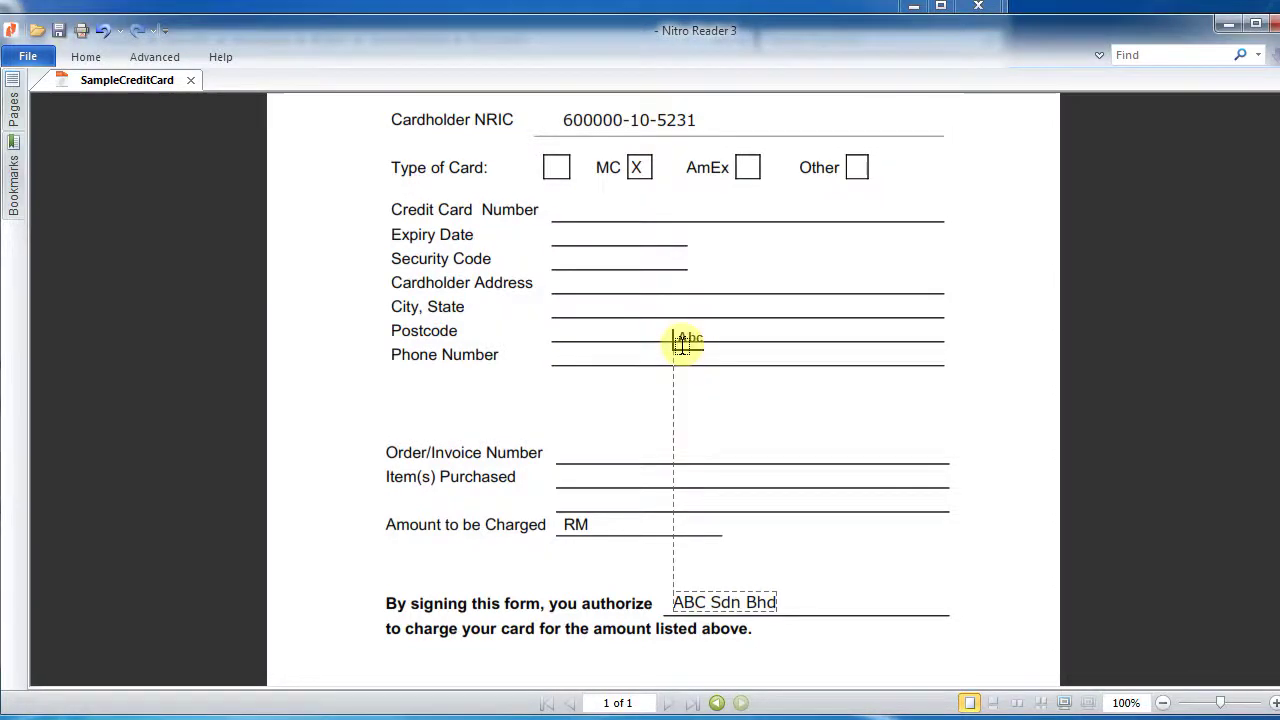
left_click(679, 335)
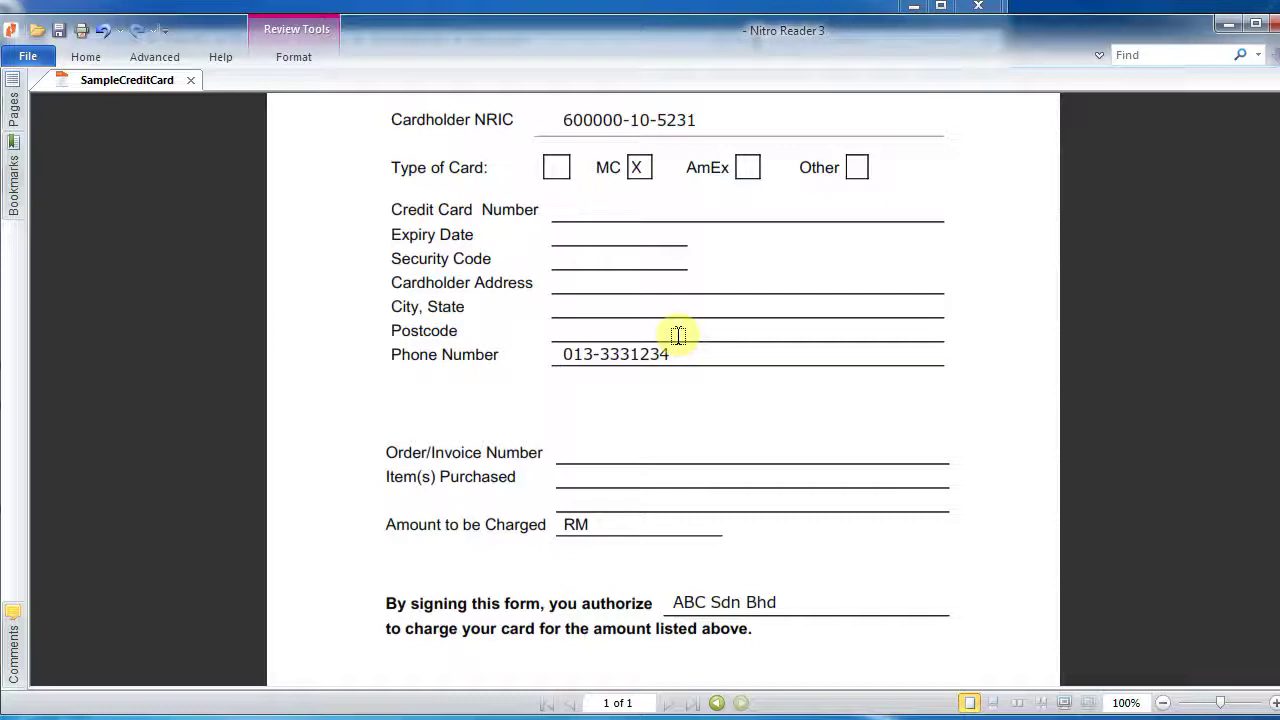
left_click(59, 31)
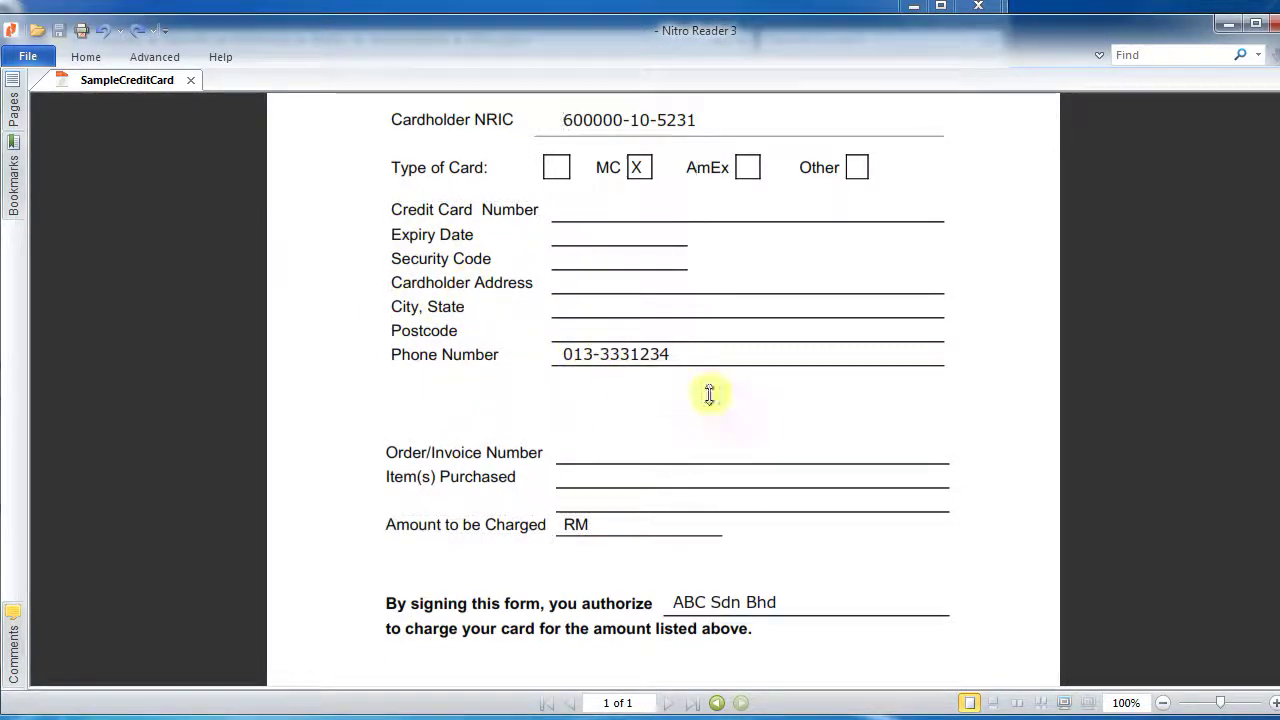
- Type 3,000/- after RM on the Amount to be Charged line and save
scroll(708, 392, "down", 1)
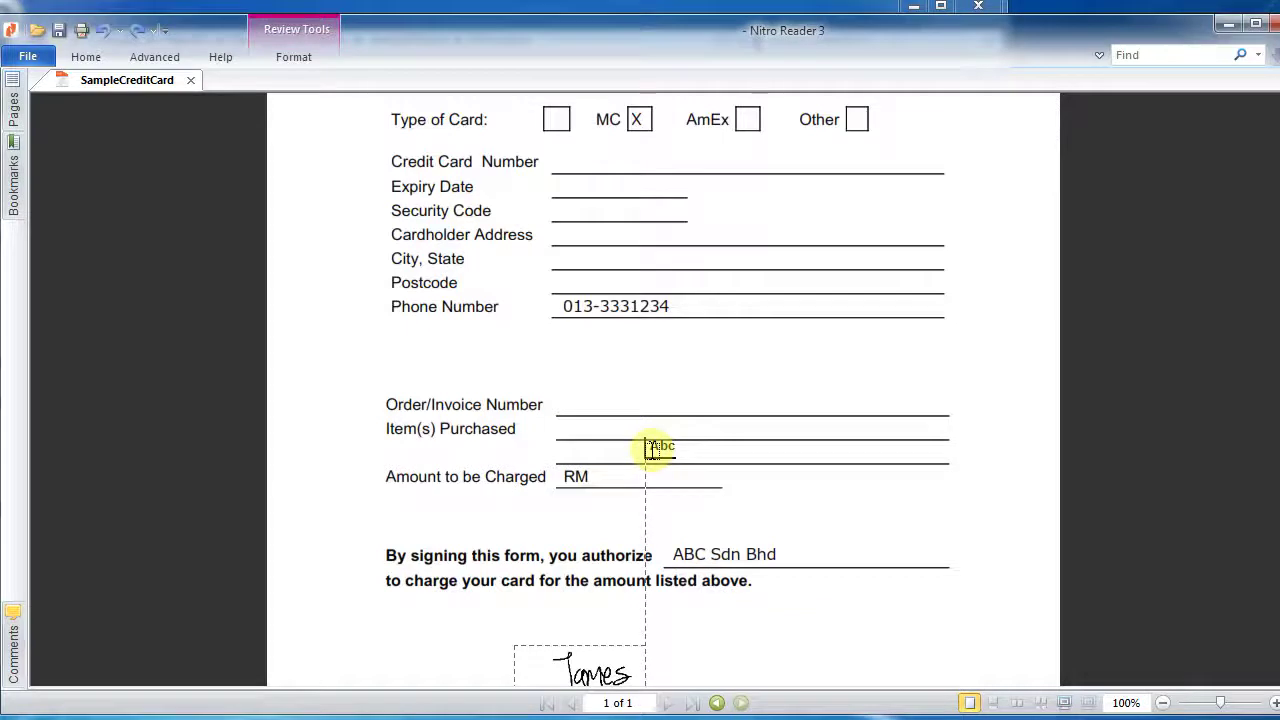
type("3,00")
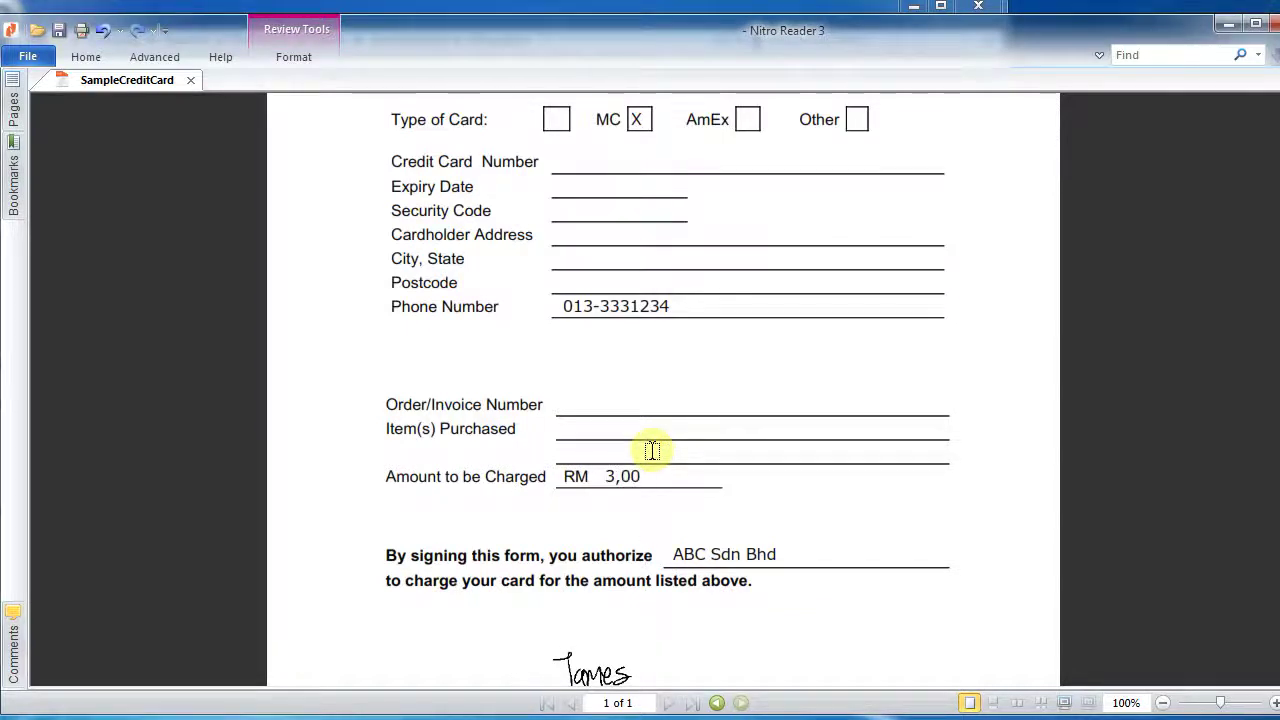
type("0/-")
left_click(58, 30)
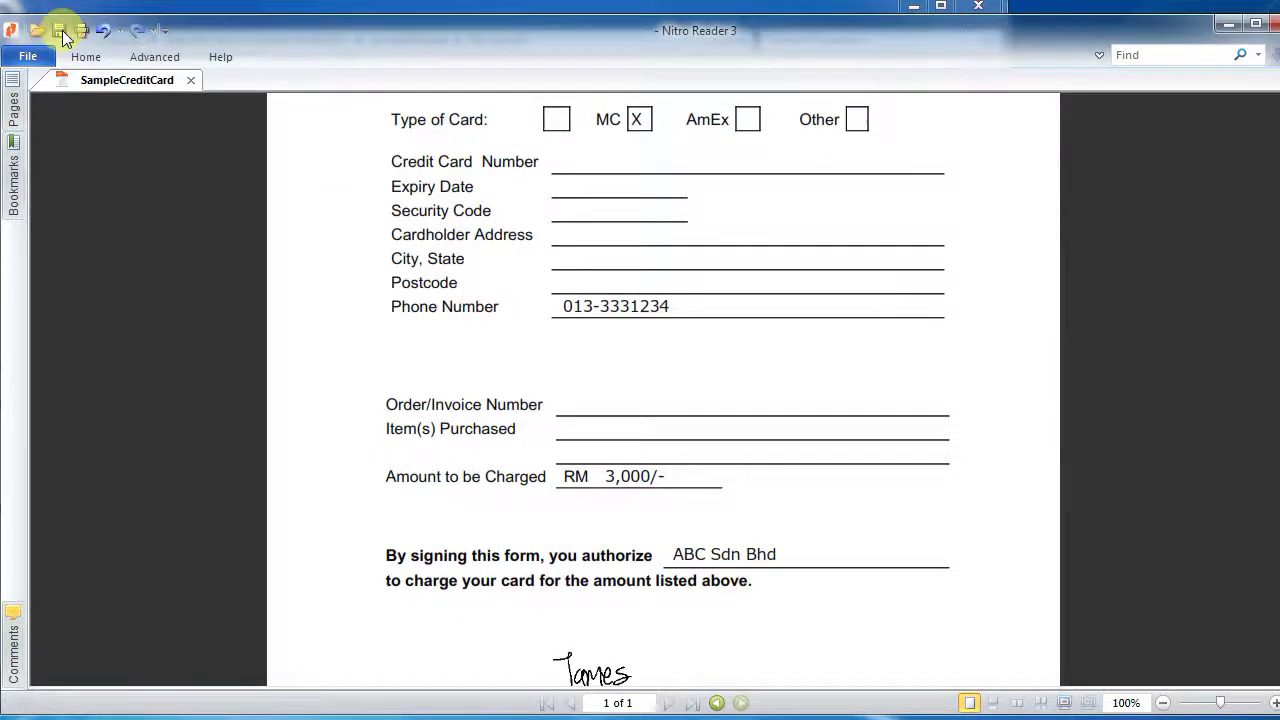
scroll(229, 240, "down", 2)
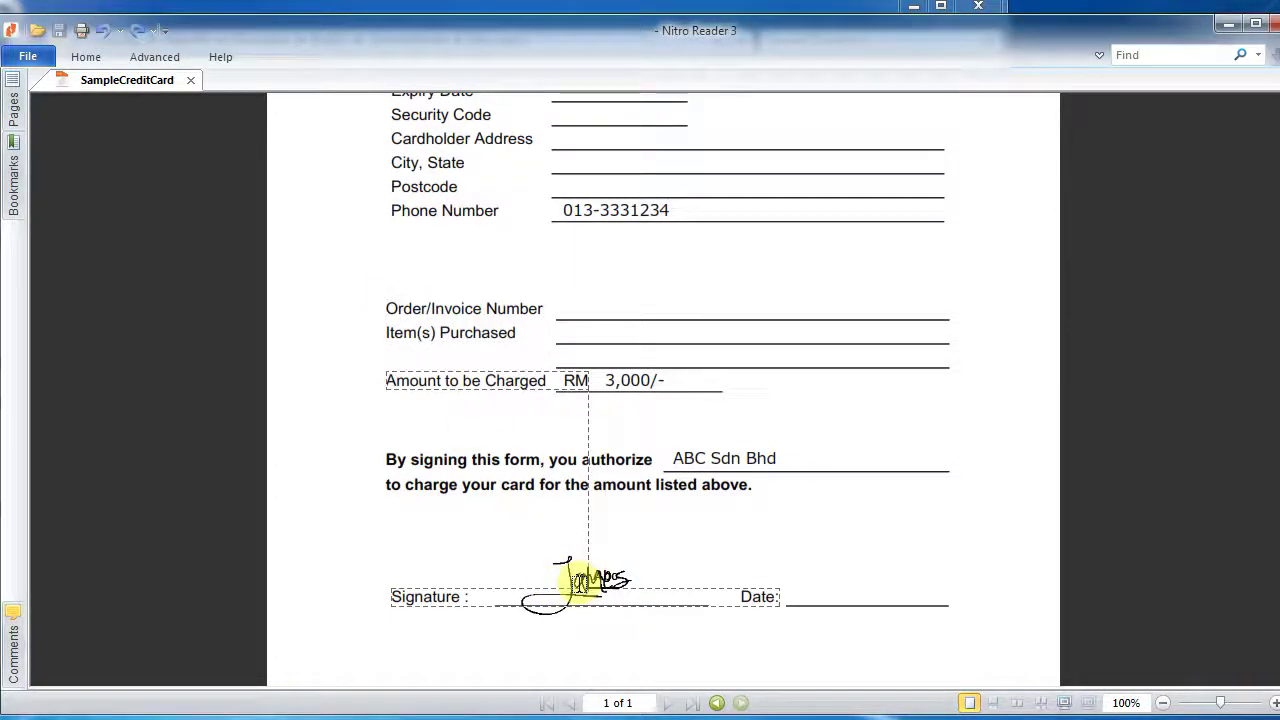
- Cancel the recent QuickSign signature's password prompt and drag the existing signature to align with Amount
scroll(572, 534, "up", 1)
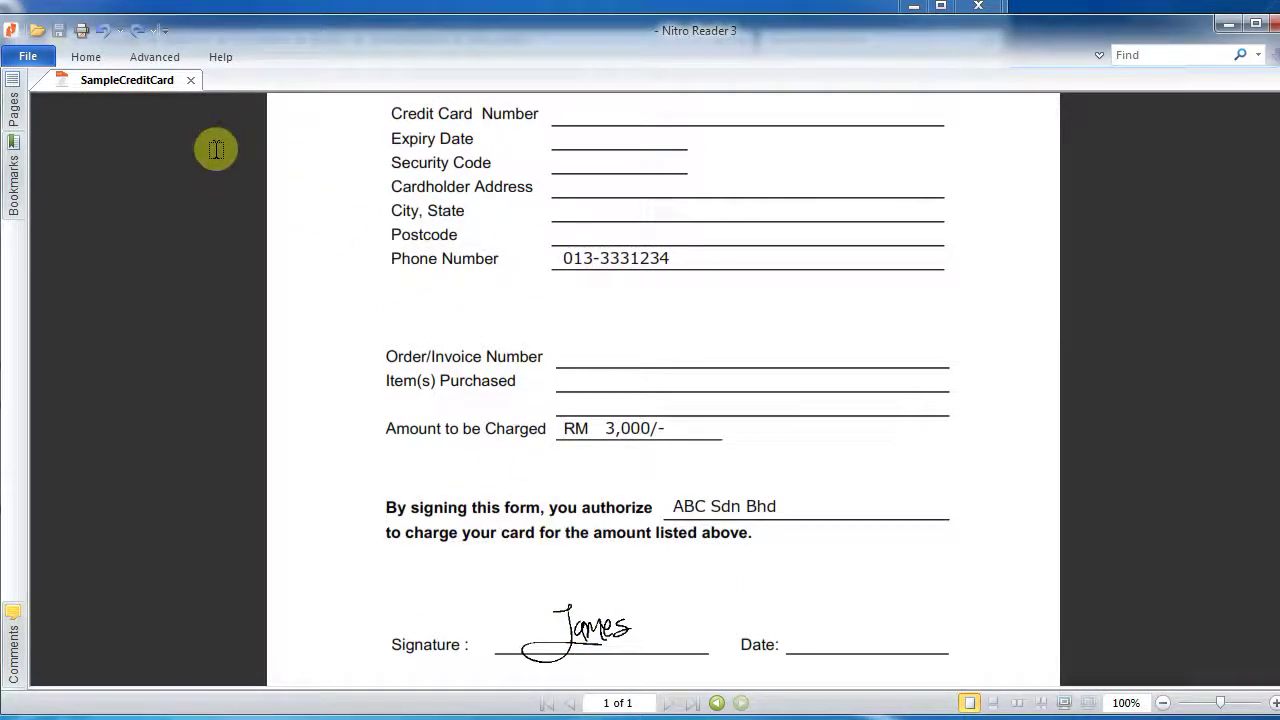
left_click(86, 60)
left_click(394, 123)
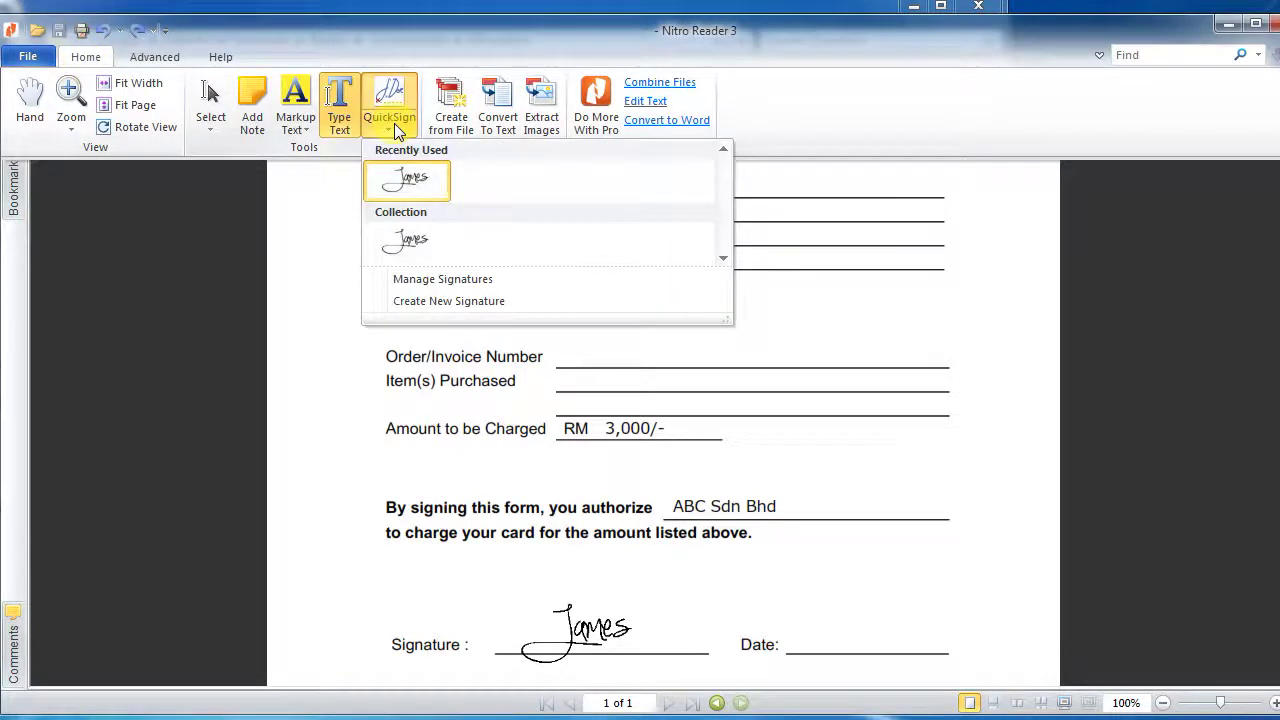
left_click(410, 180)
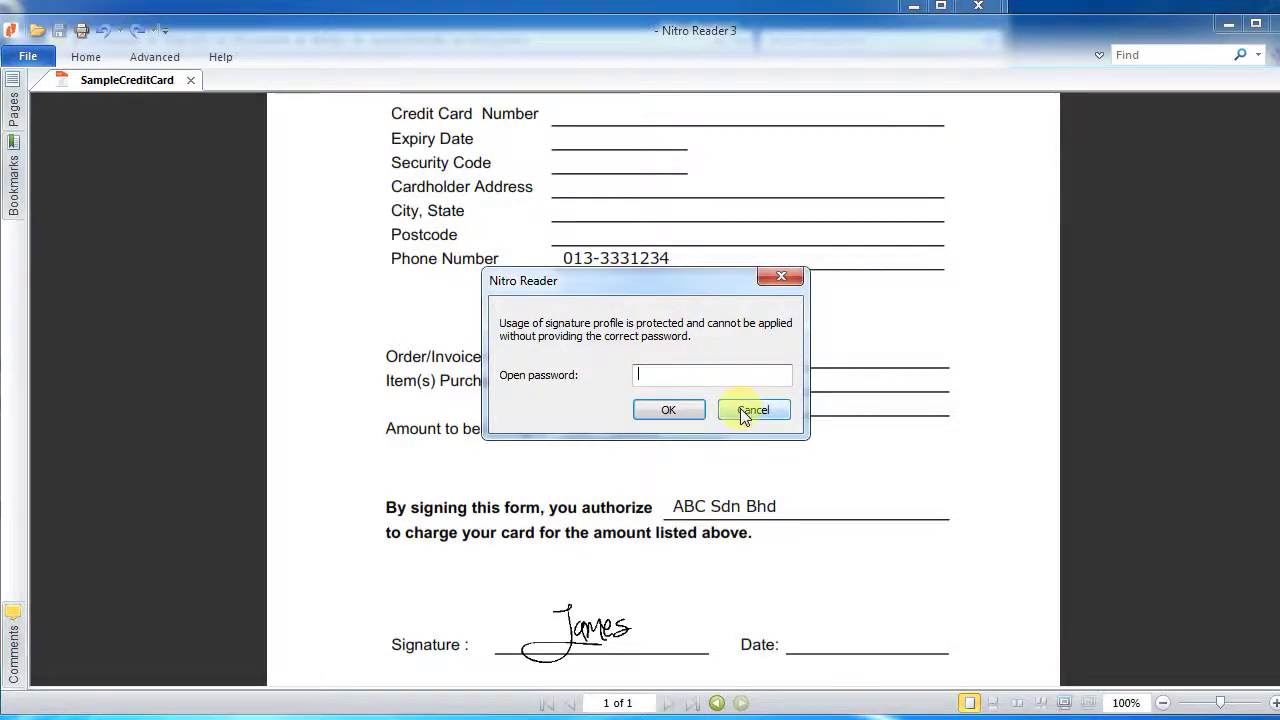
left_click(748, 410)
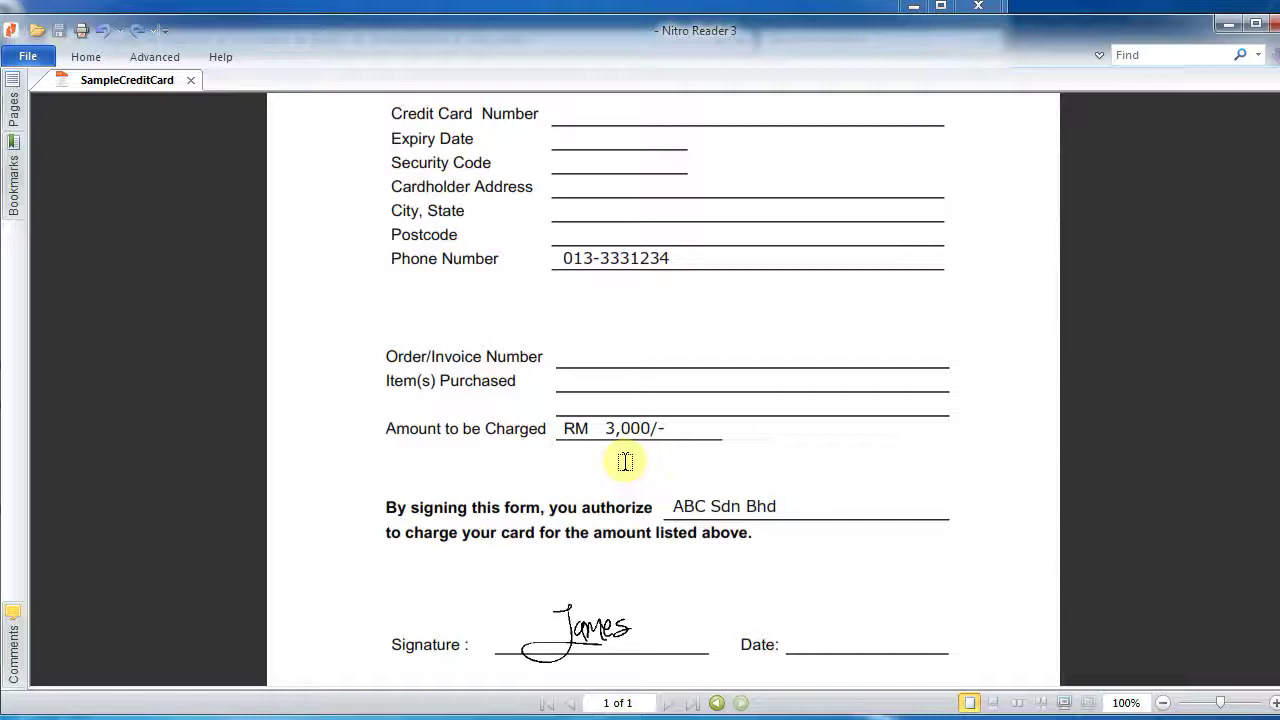
left_click_drag(623, 611, 594, 632)
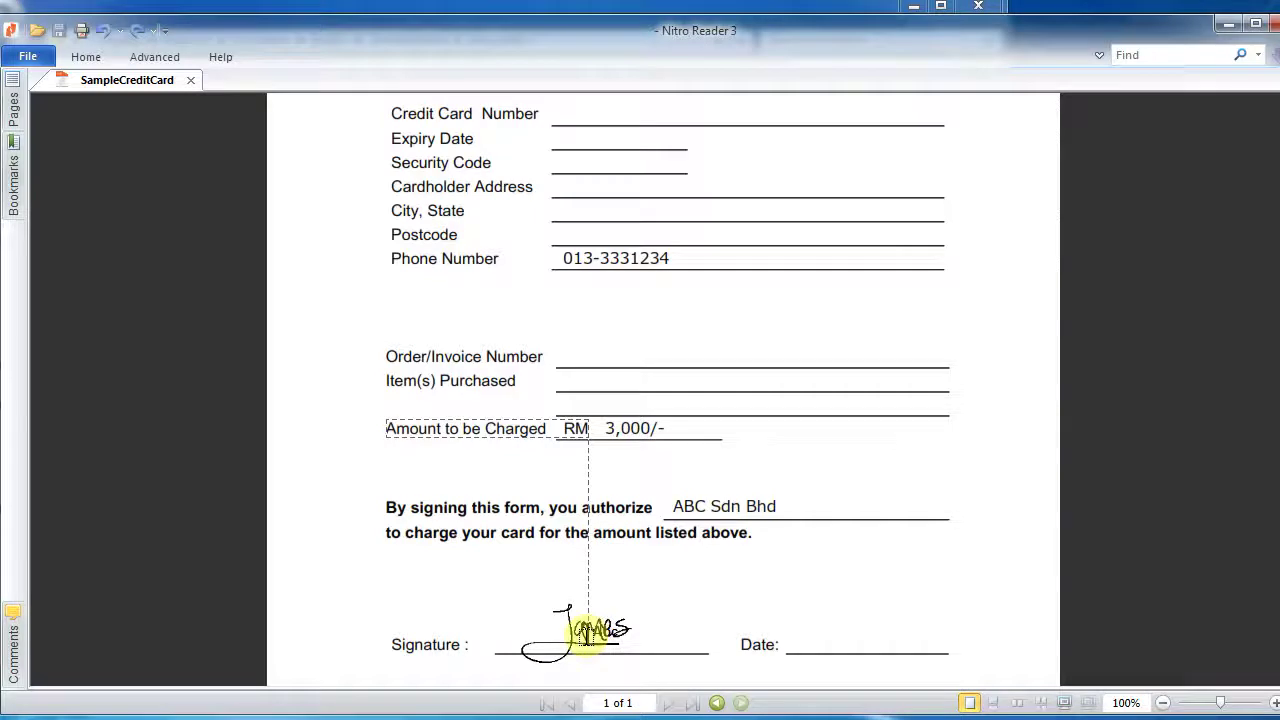
- Highlight the words 'signing this' with Highlight Text and save the document
left_click(588, 632)
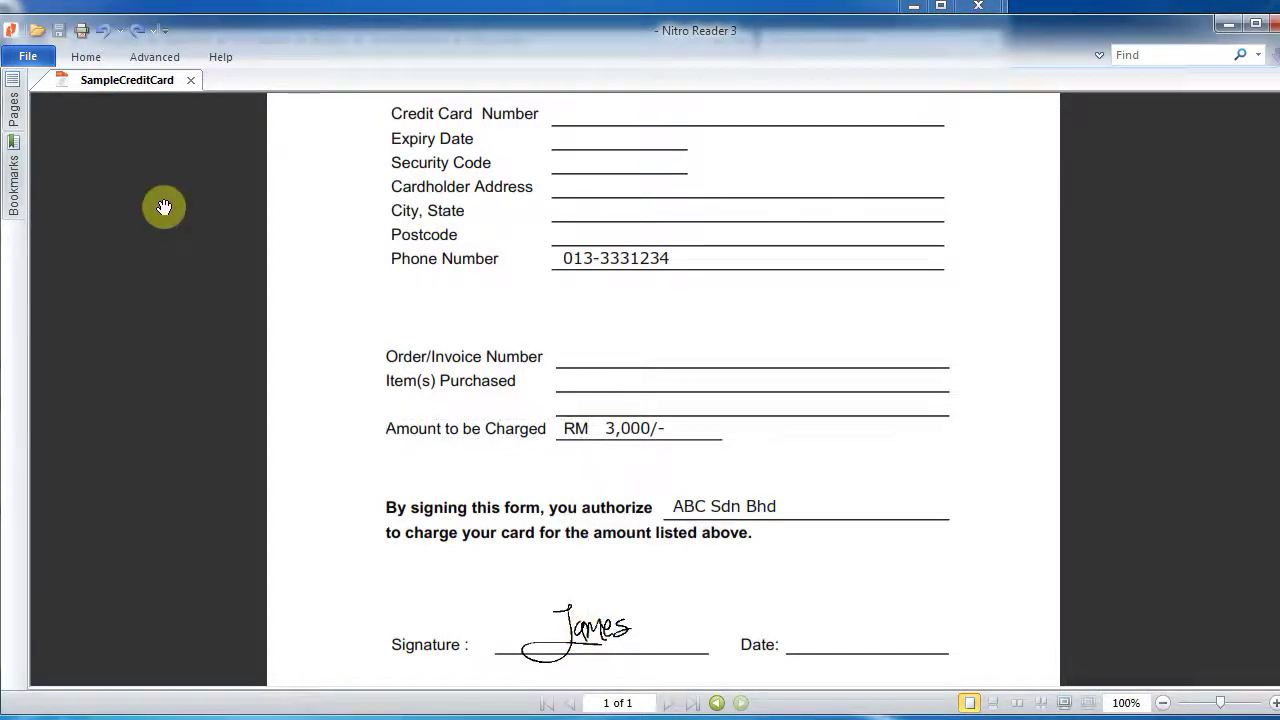
left_click(86, 57)
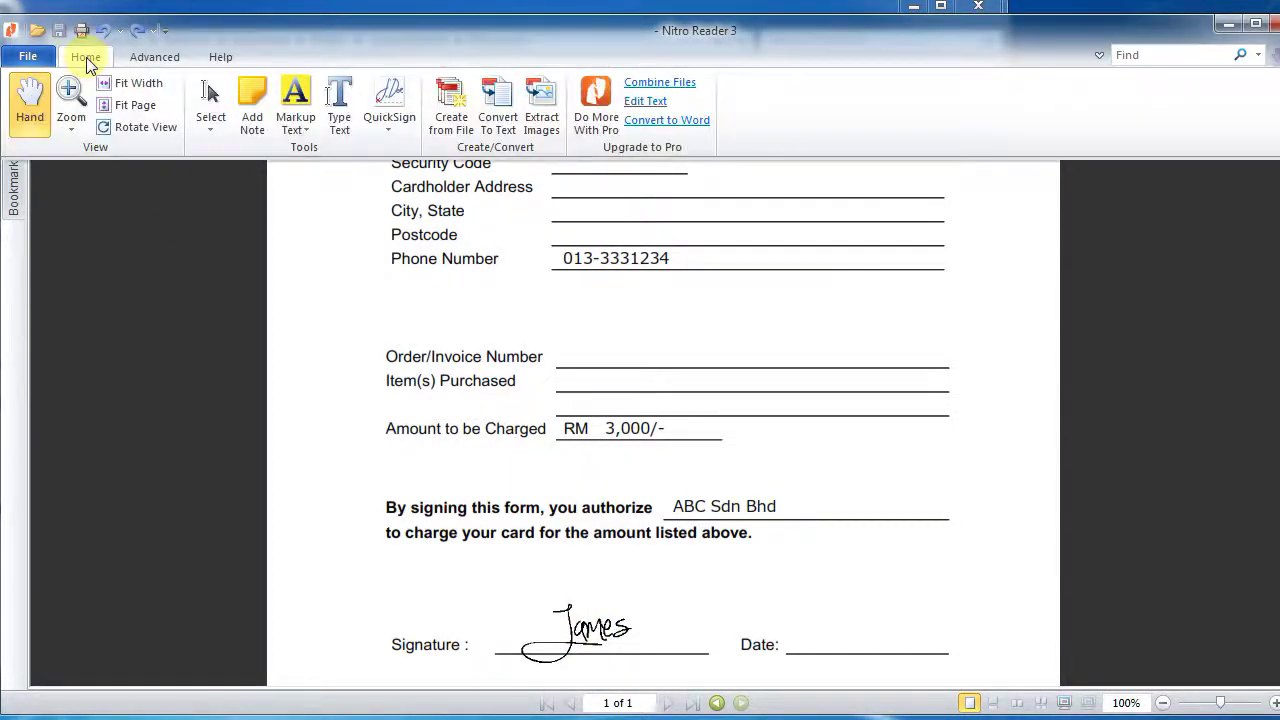
left_click(291, 132)
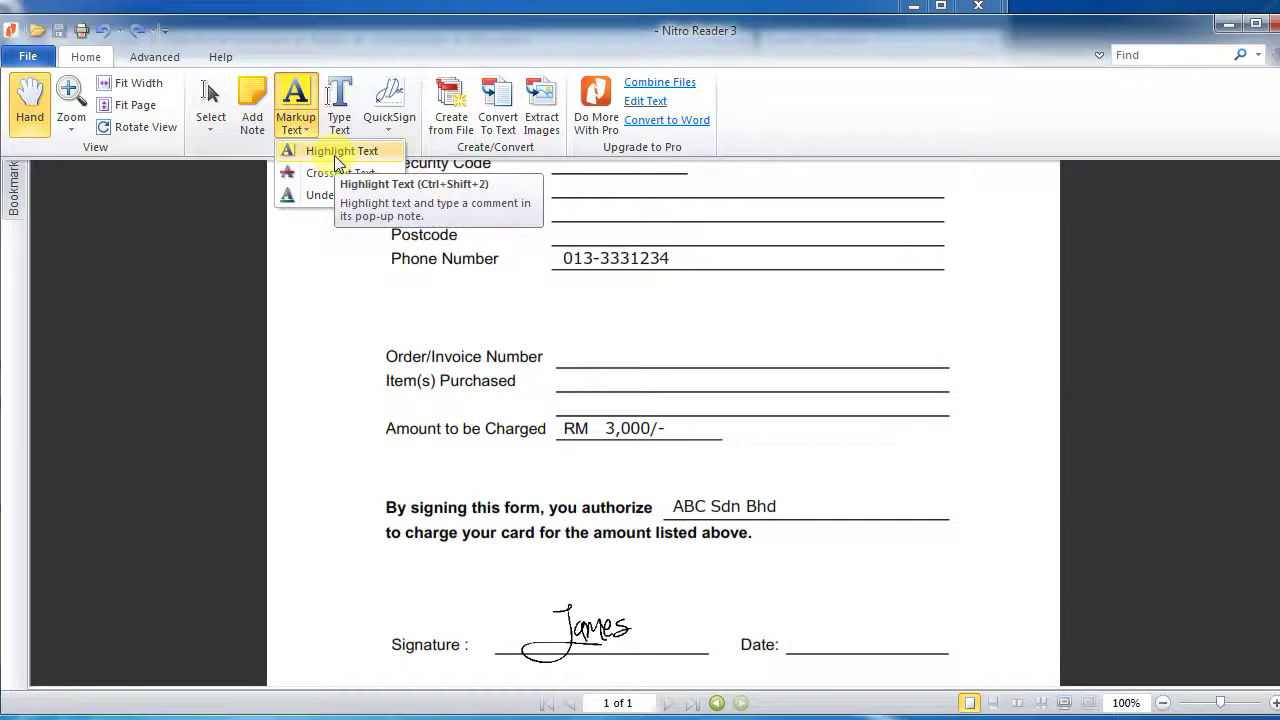
left_click(334, 155)
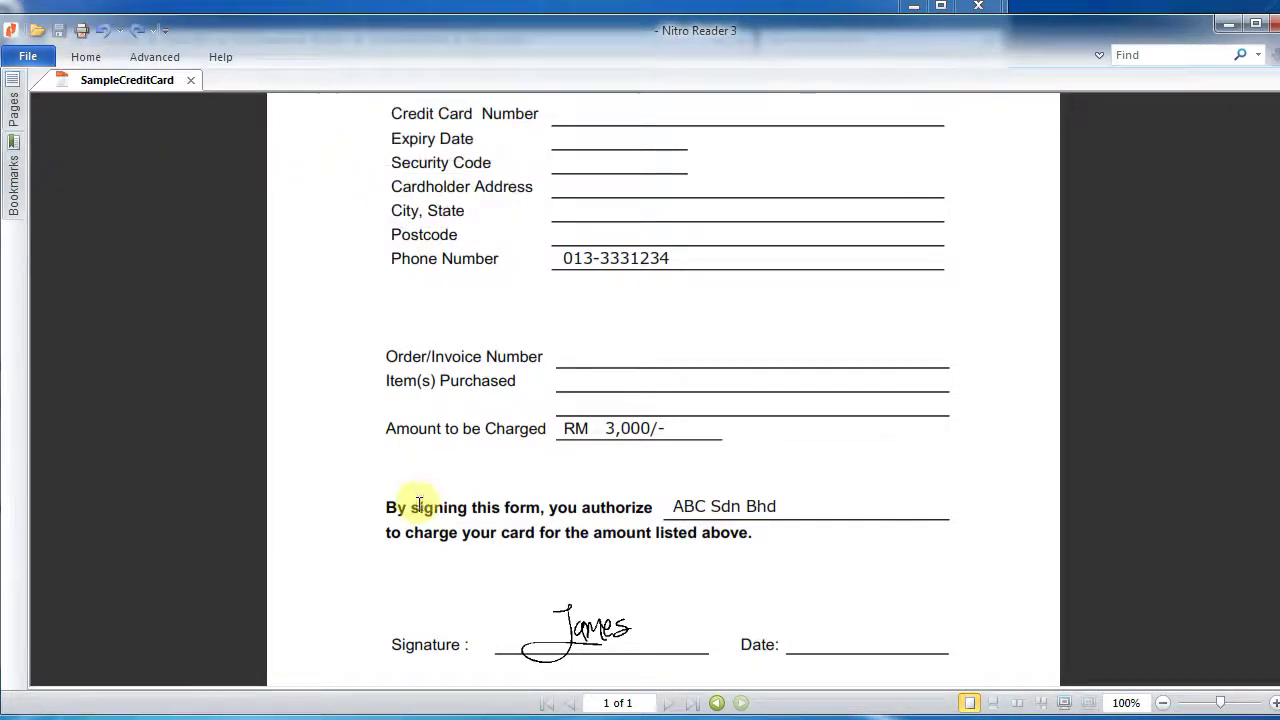
left_click_drag(411, 508, 468, 508)
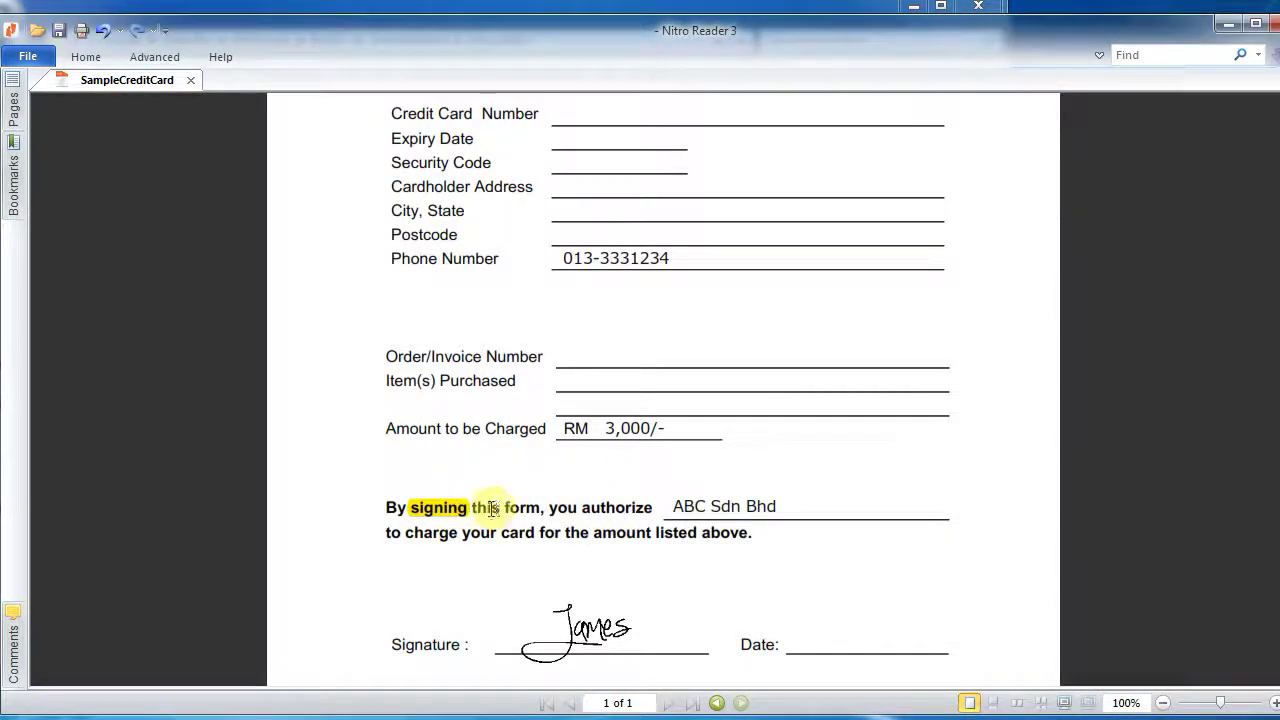
left_click_drag(484, 508, 500, 508)
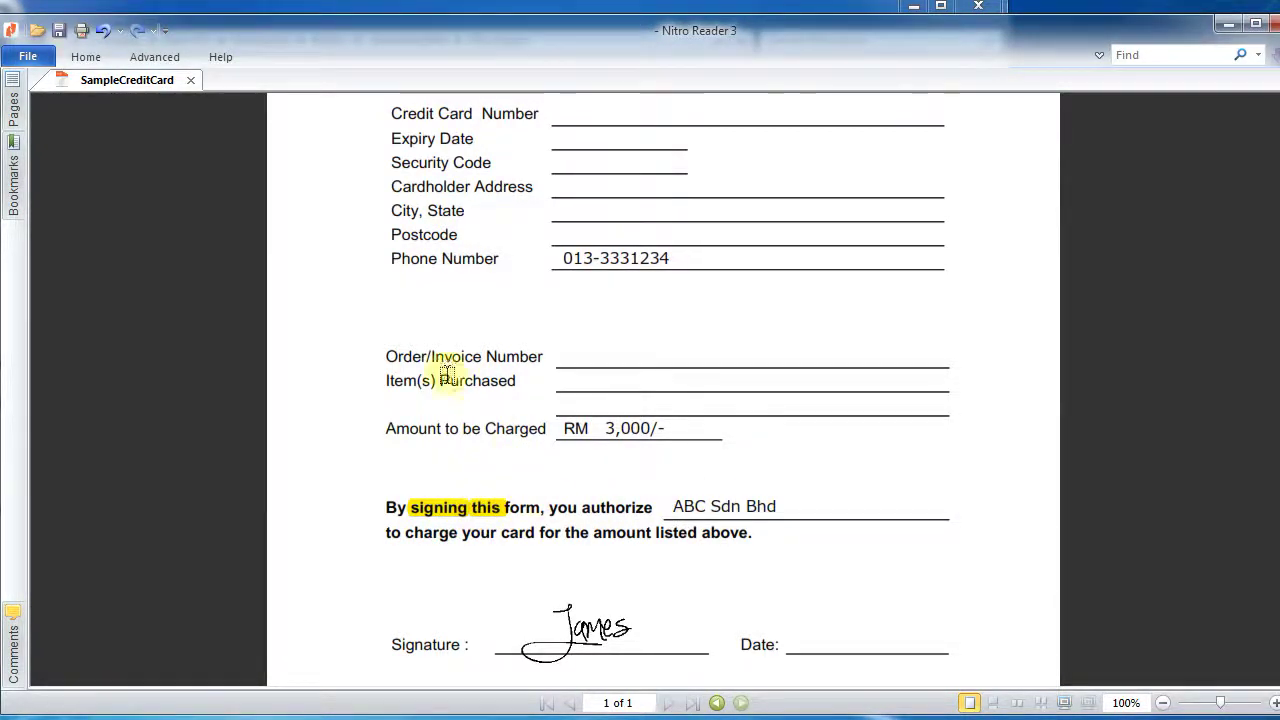
left_click(56, 30)
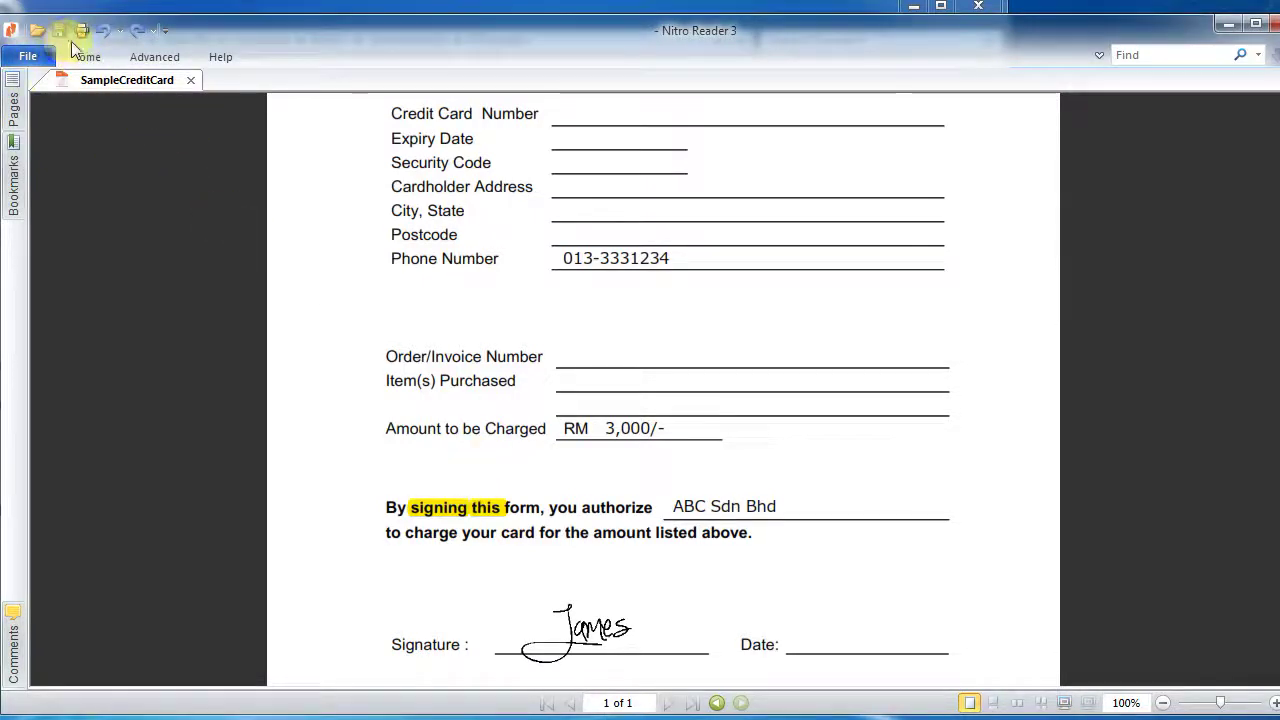
- Place a sticky note on the page and begin its text with 'Pls sign'
left_click(84, 60)
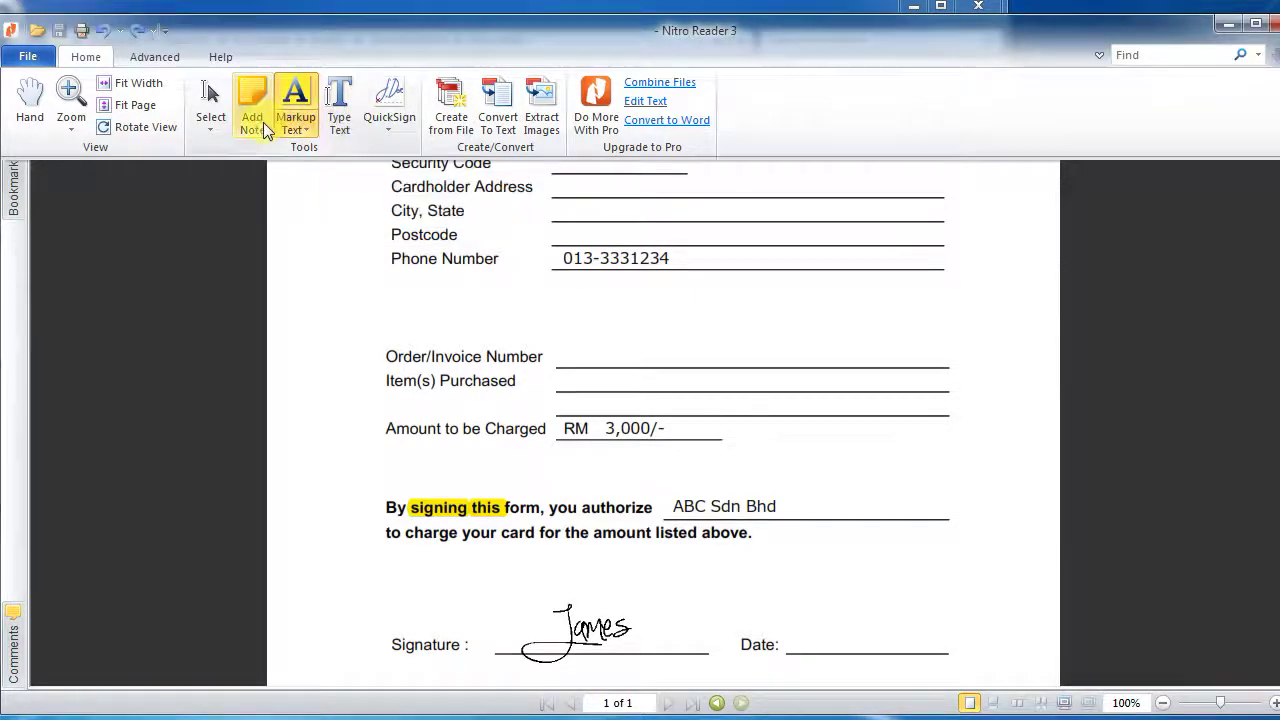
left_click(261, 122)
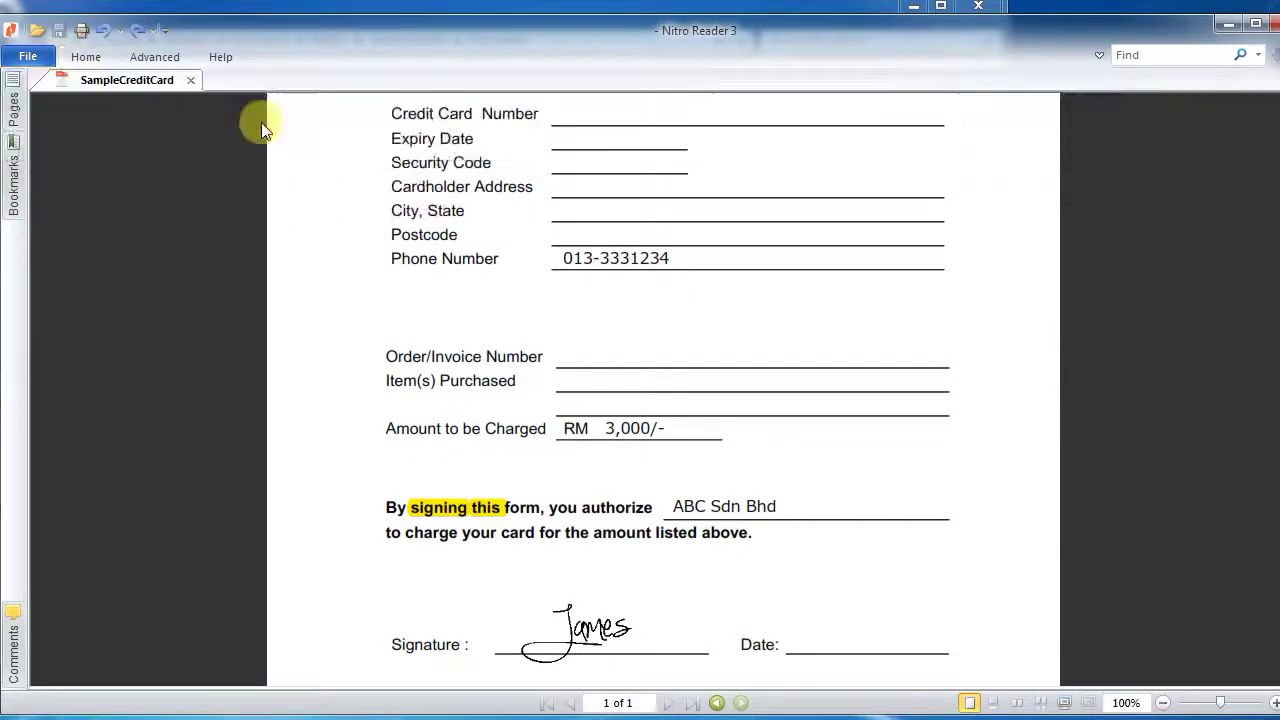
left_click(866, 300)
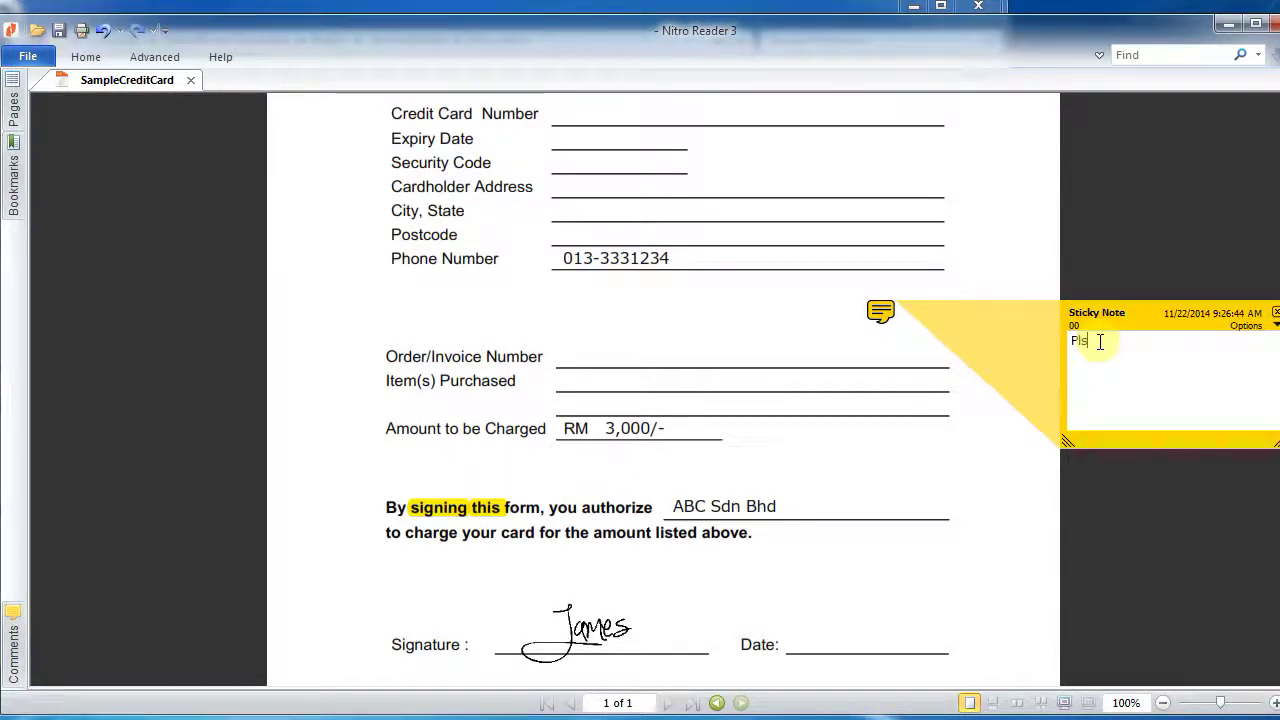
type("Pls sign he")
key("BackSpace")
key("BackSpace")
key("BackSpace")
key("BackSpace")
key("BackSpace")
key("BackSpace")
key("BackSpace")
key("BackSpace")
key("BackSpace")
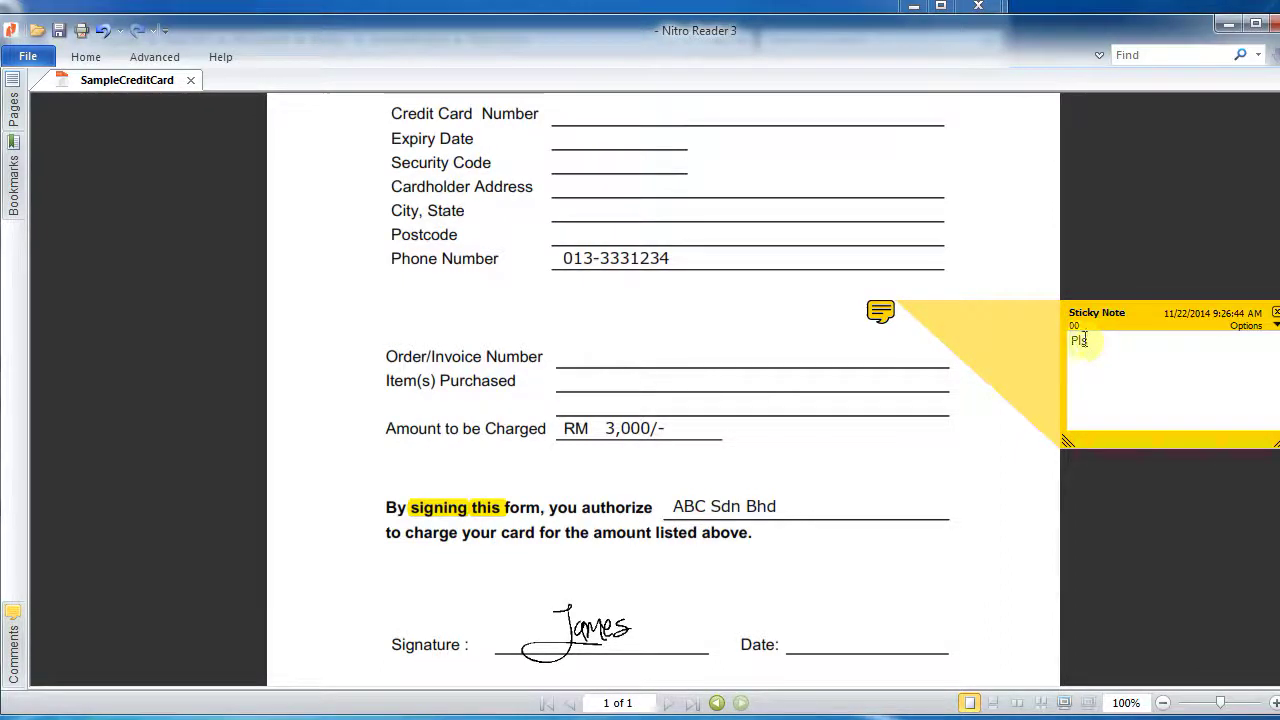
- Move the note beside the signature, finish the note text, and shift its popup left
mouse_move(880, 311)
left_mouse_down()
mouse_move(728, 568)
mouse_move(676, 609)
left_mouse_up()
left_click(1109, 344)
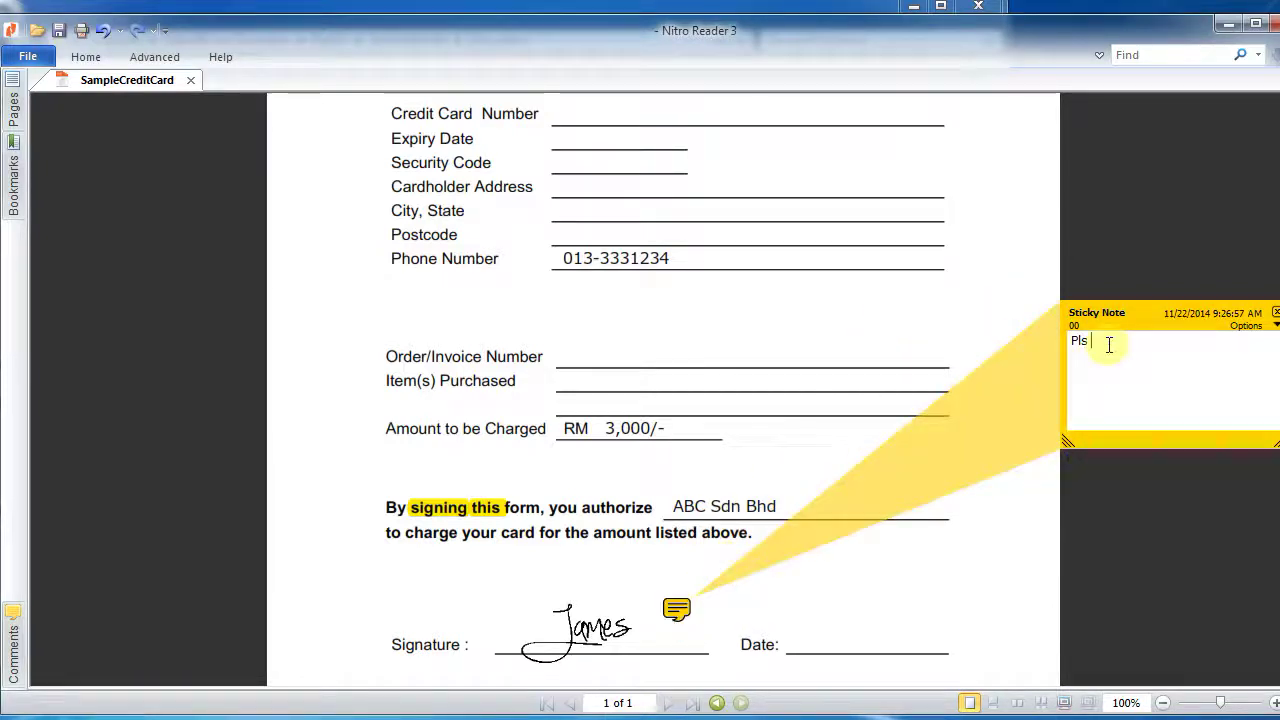
type("sign here according t")
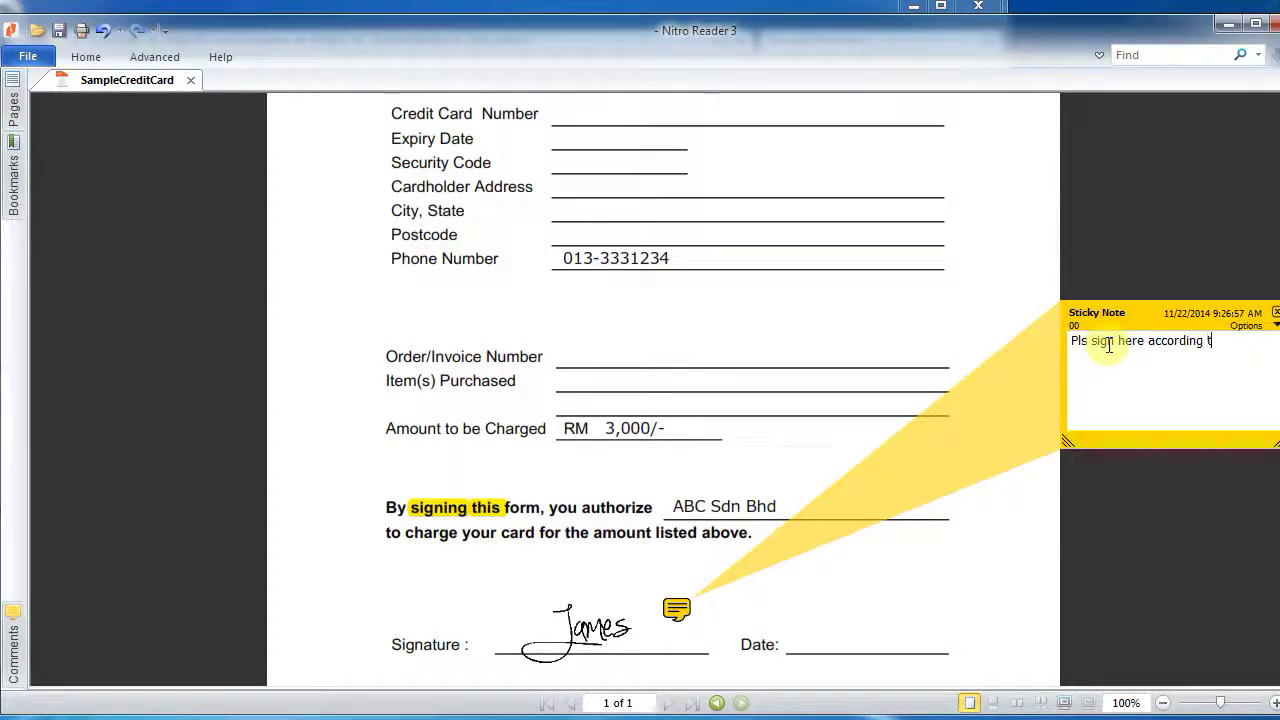
type("o your r")
type("redit signature. Thanks.")
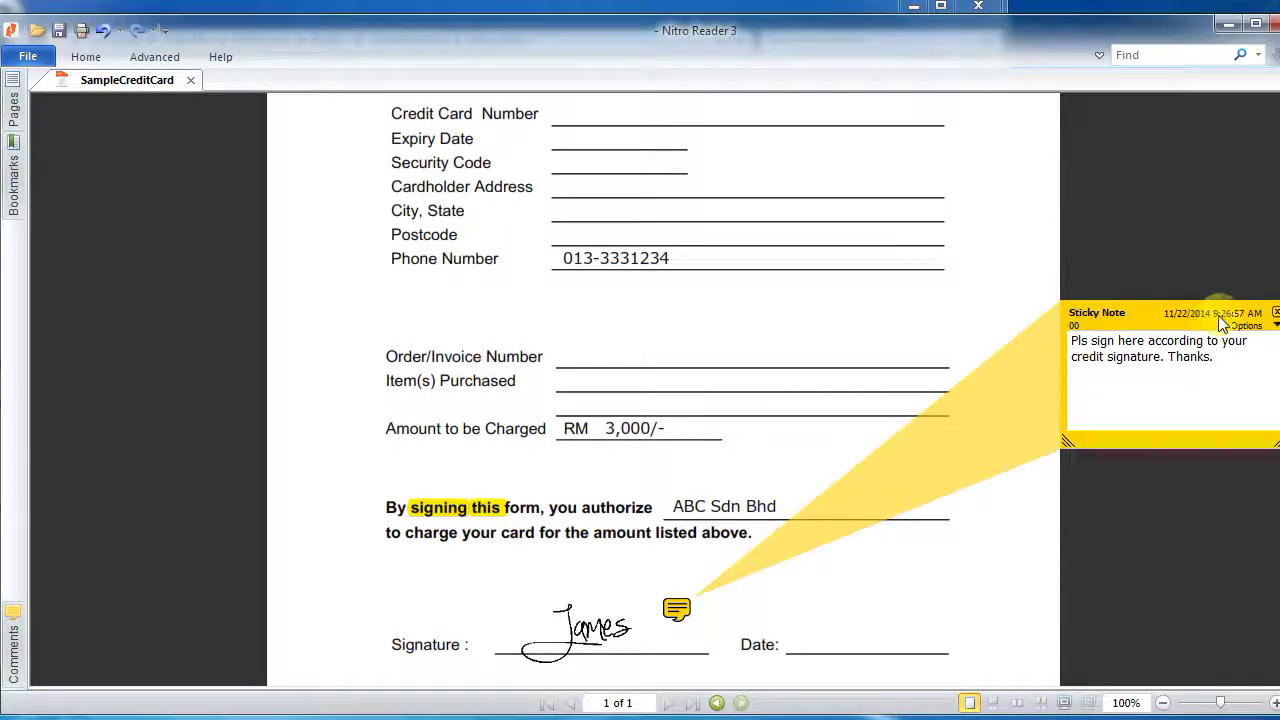
left_click_drag(1209, 315, 1090, 459)
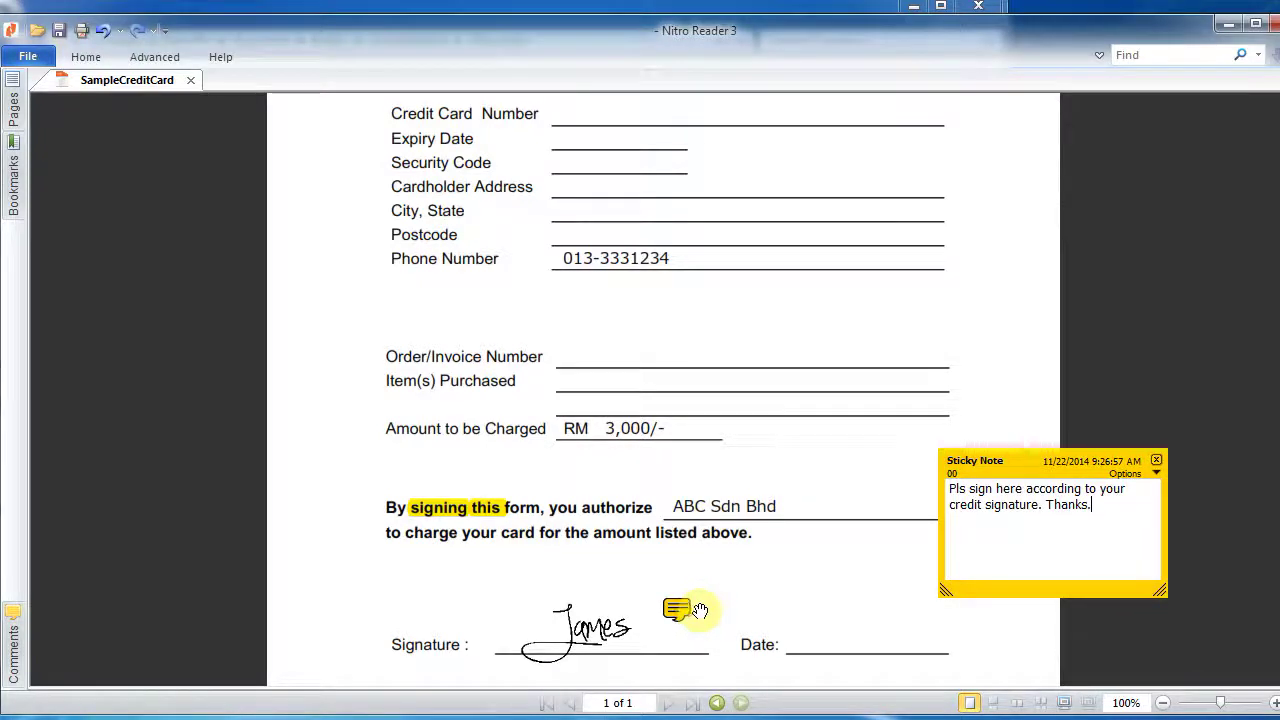
- Save SampleCreditCard with its signature sticky note, then collapse the ribbon and return to the form's top
left_click(59, 31)
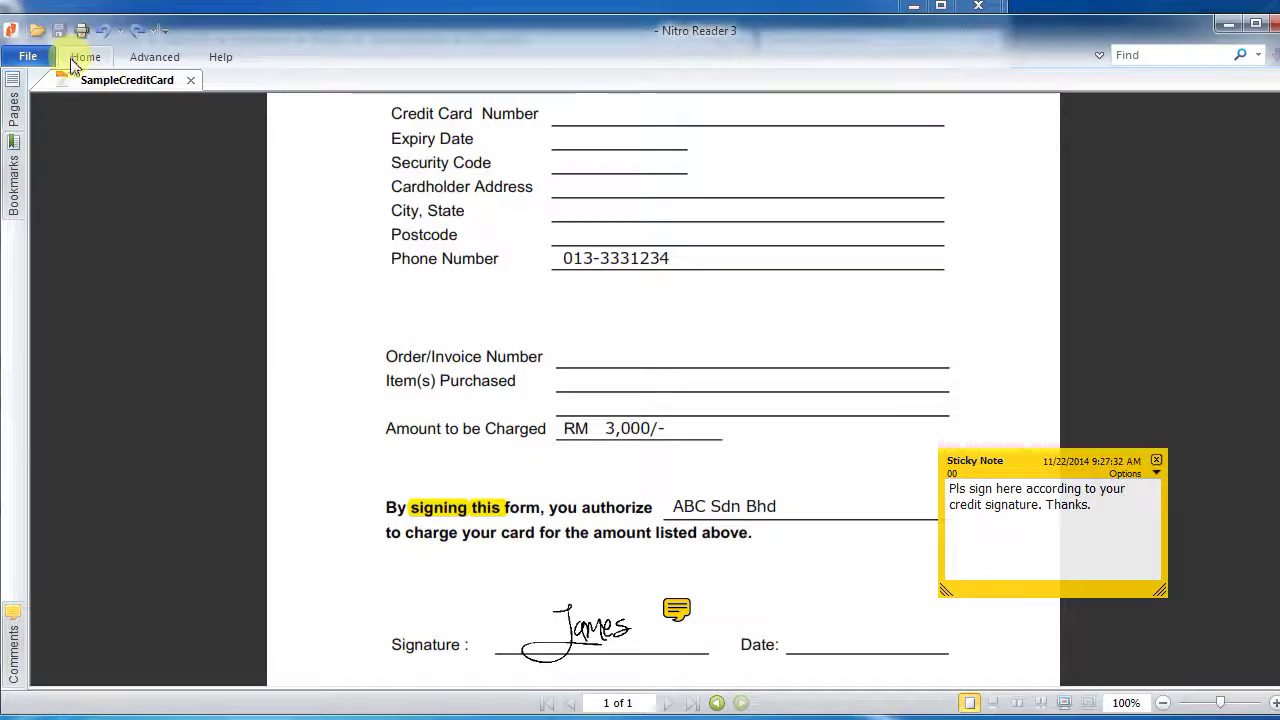
left_click(80, 58)
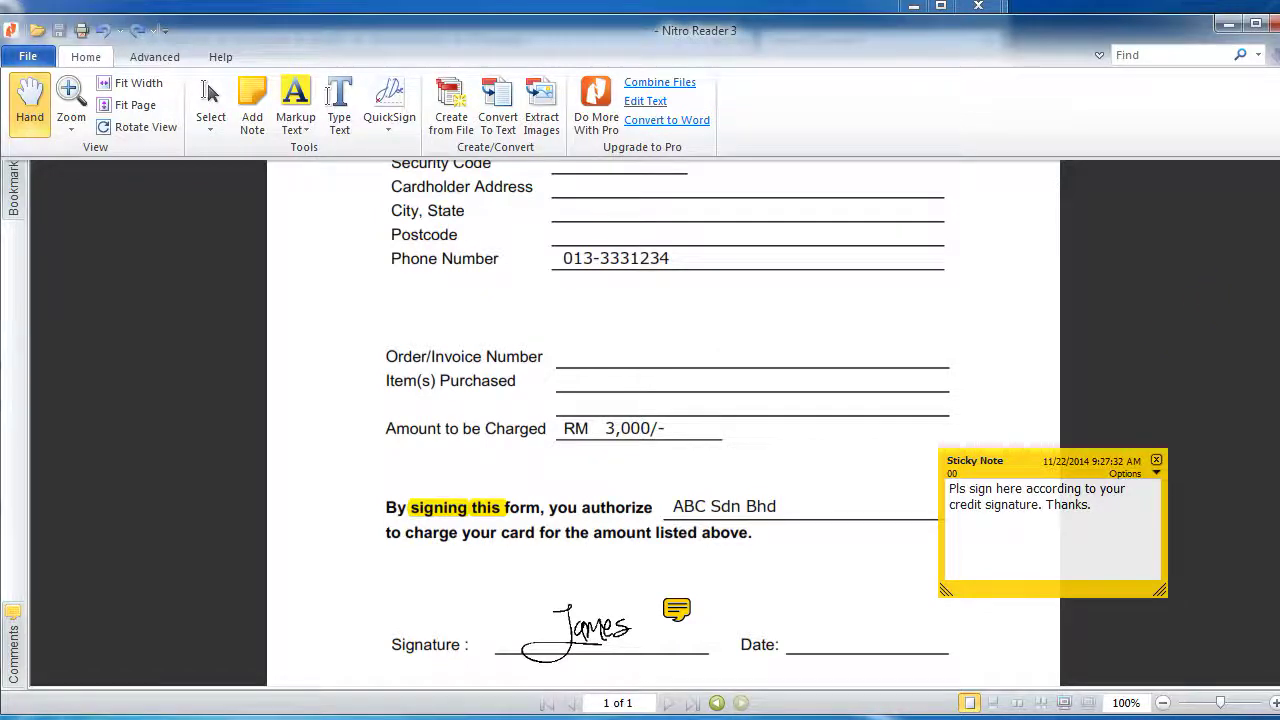
key("ctrl+F1")
scroll(1173, 323, "up", 5)
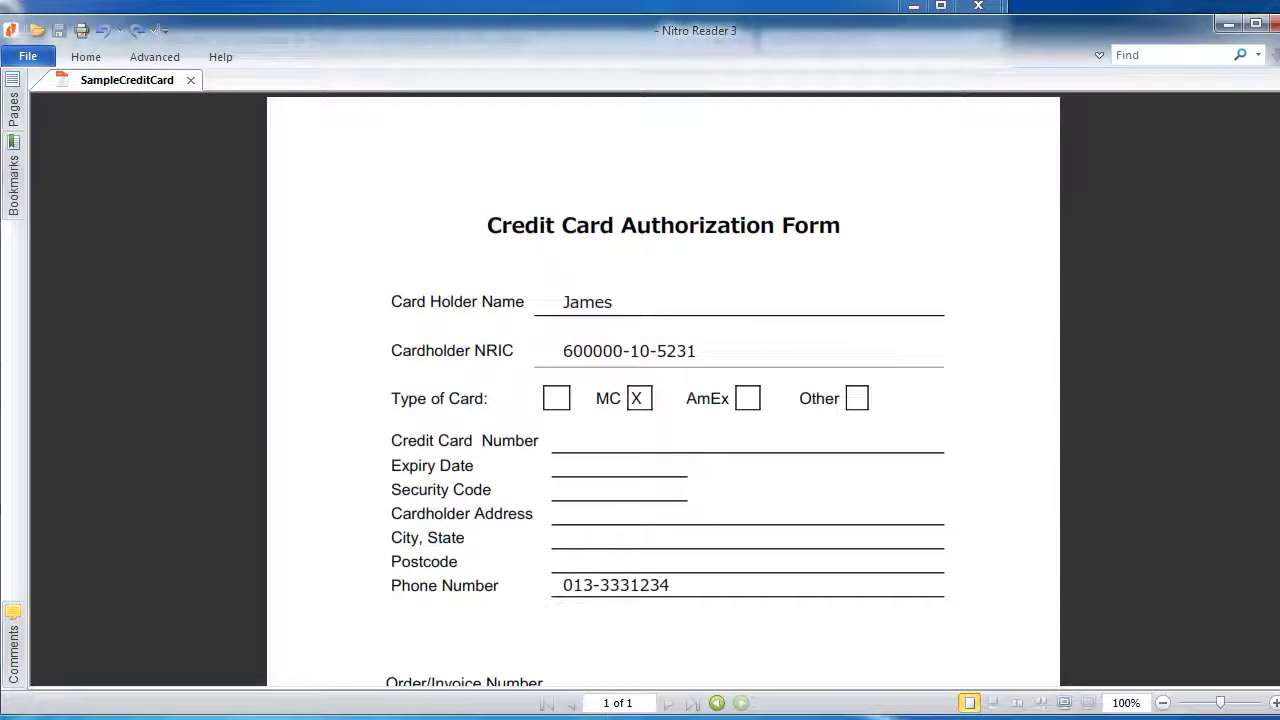